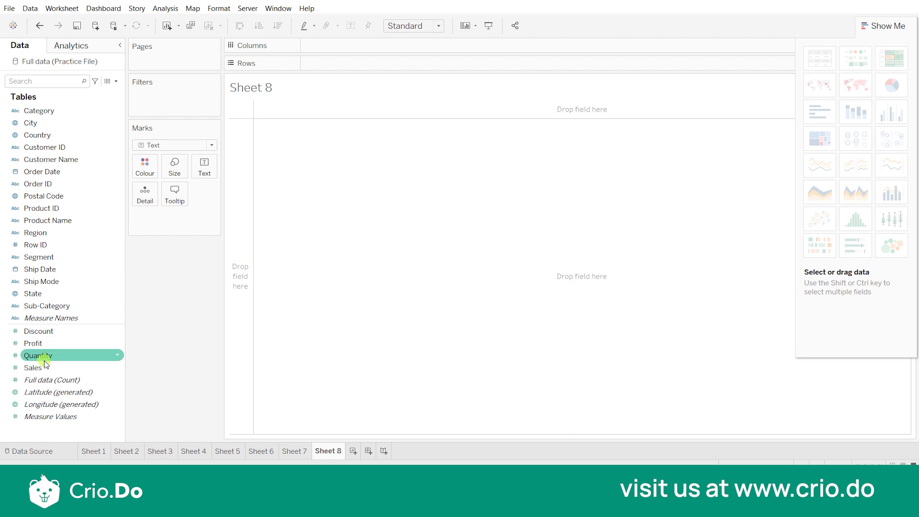
- Plot the sum of Profit on rows against the sum of Sales on columns in Sheet 8
double_click(42, 347)
click(56, 367)
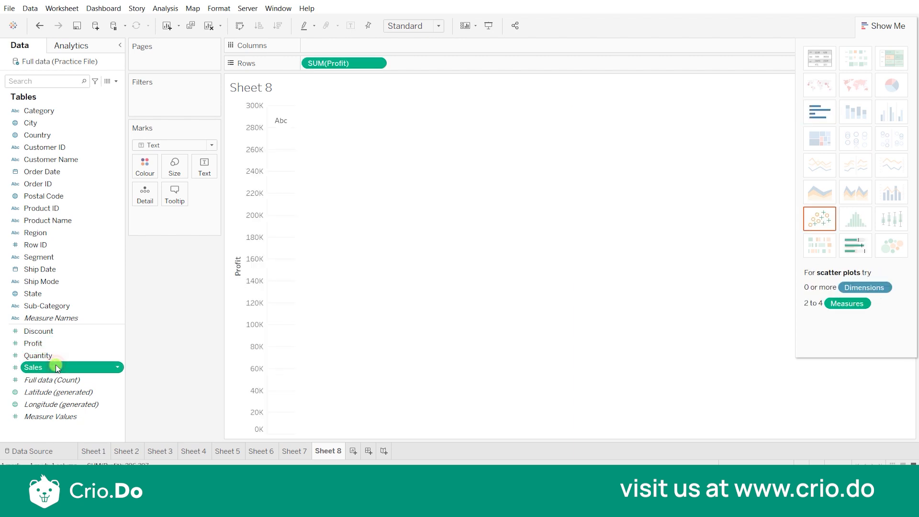
double_click(56, 367)
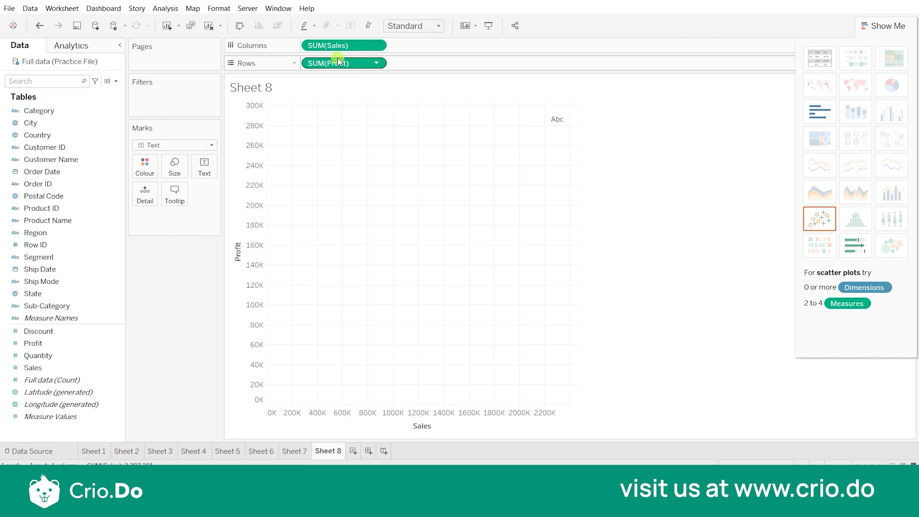
click(185, 146)
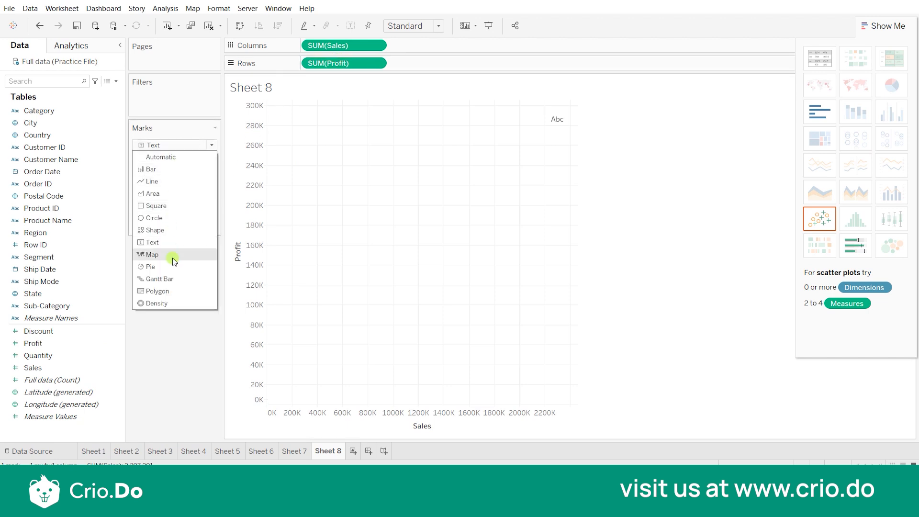
click(177, 348)
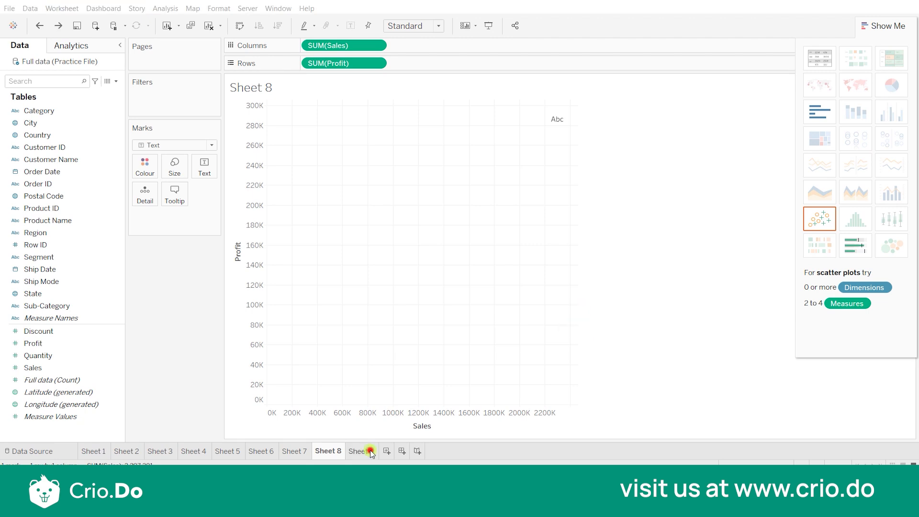
- Create a new worksheet and plot the sum of Sales on rows against the sum of Profit on columns
click(369, 451)
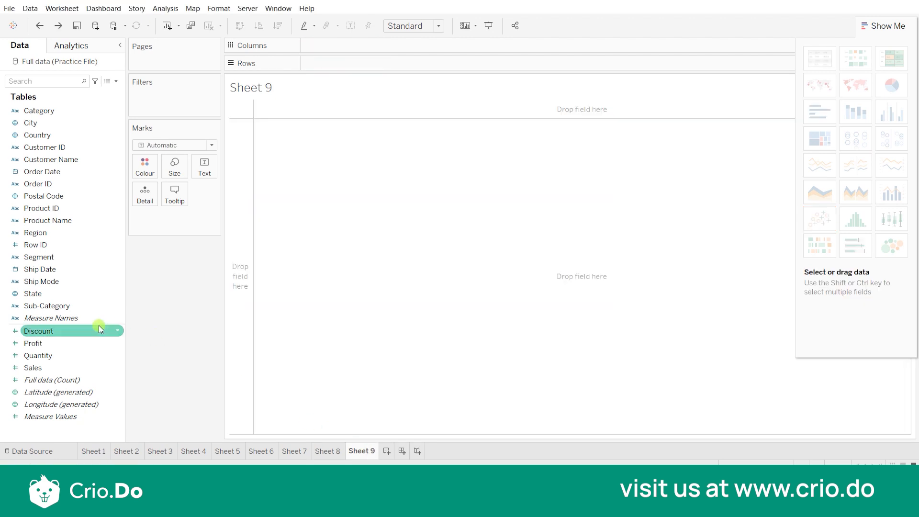
double_click(74, 367)
double_click(48, 344)
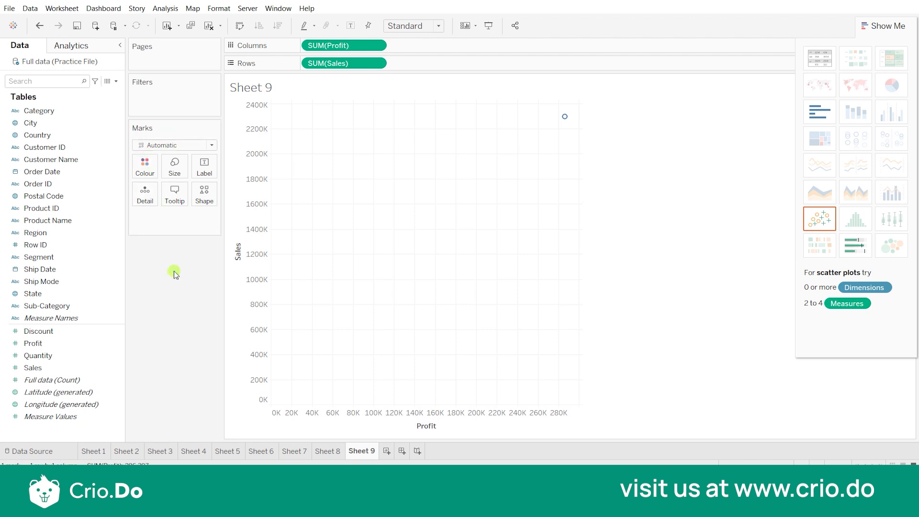
click(164, 144)
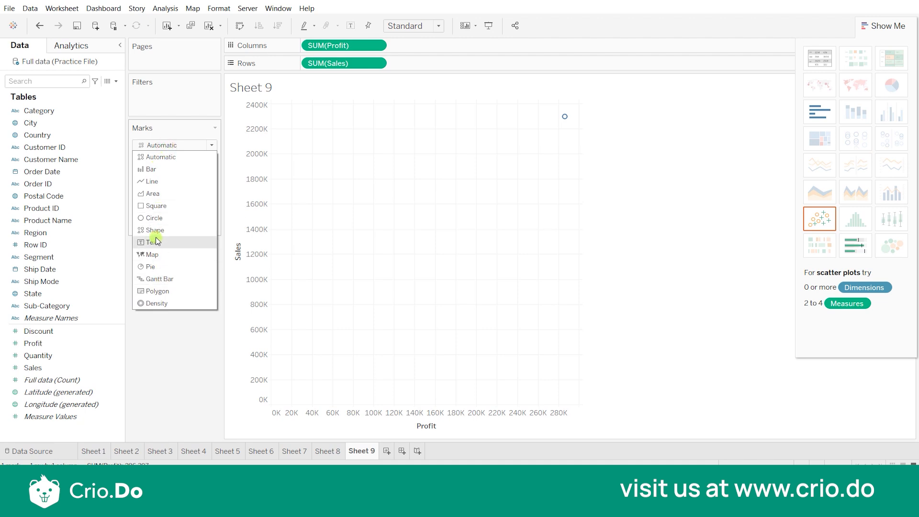
click(177, 351)
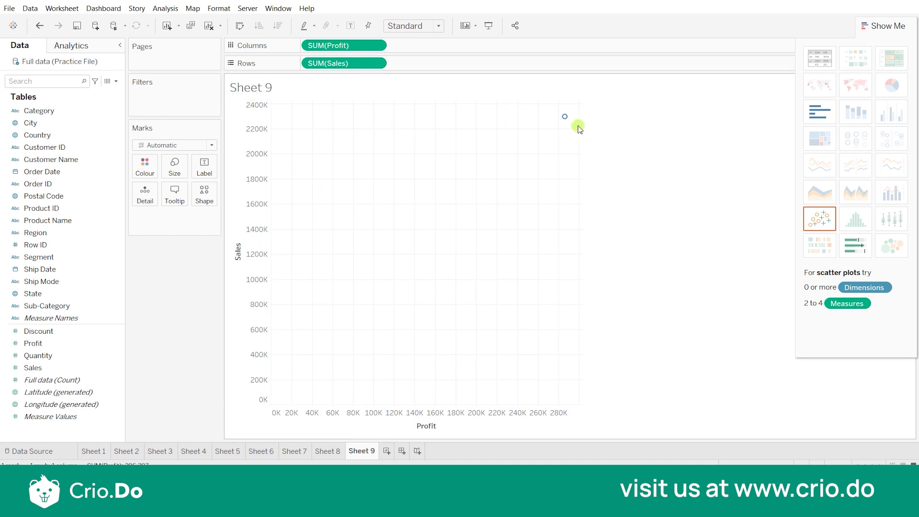
mouse_move(568, 118)
click(167, 146)
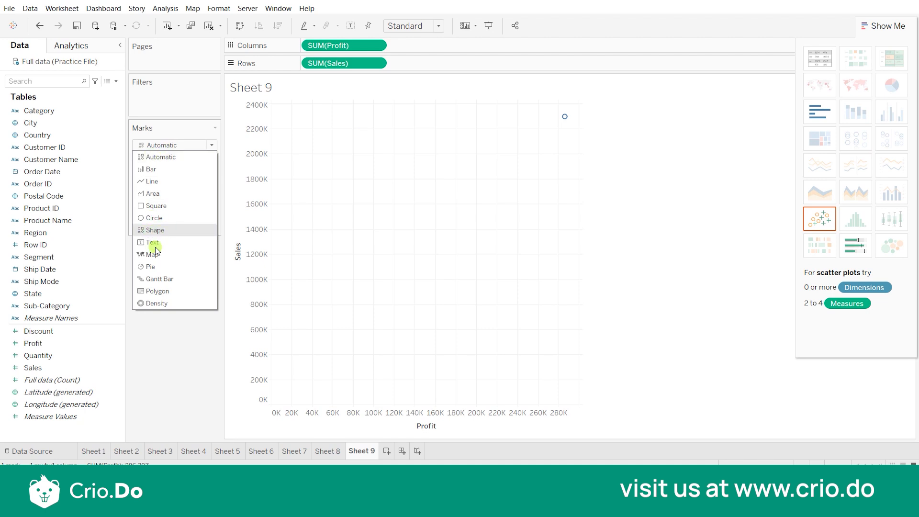
click(165, 354)
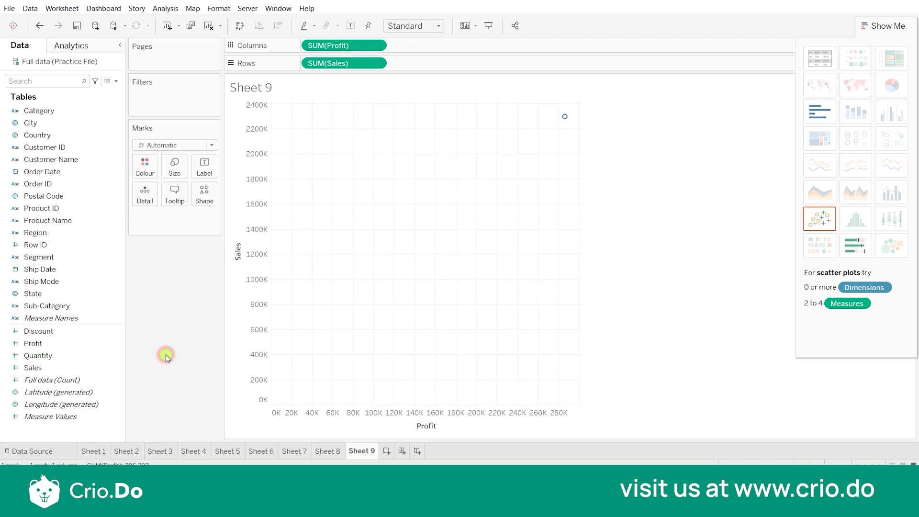
- Change the scatter plot mark to a filled circle and browse the additional shape palettes
click(204, 196)
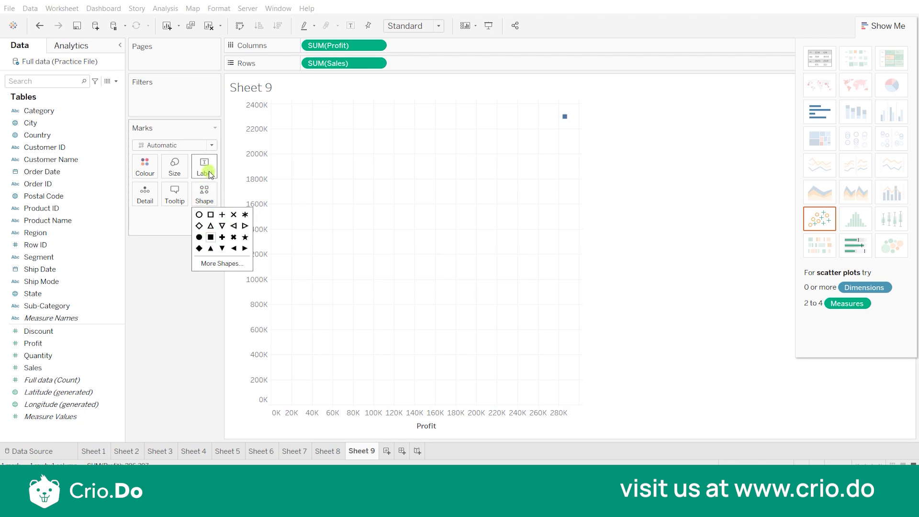
click(199, 238)
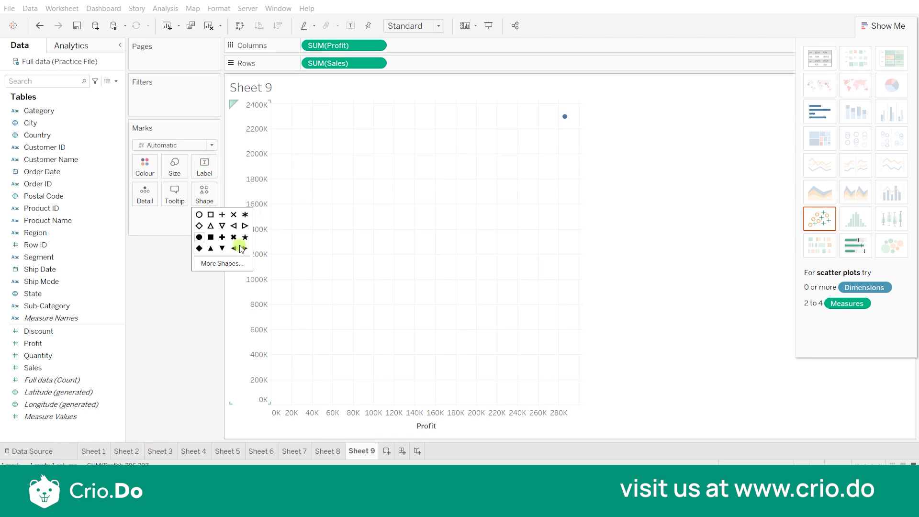
click(221, 263)
click(461, 159)
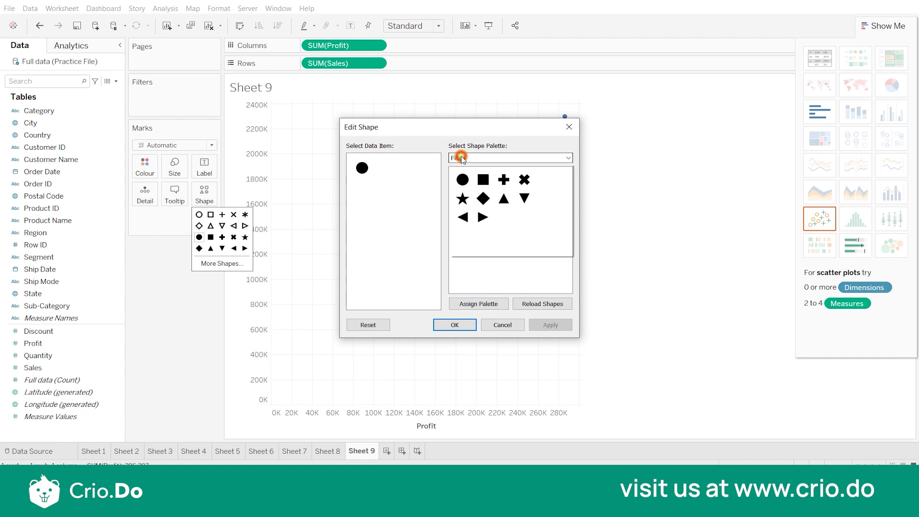
click(487, 164)
click(486, 162)
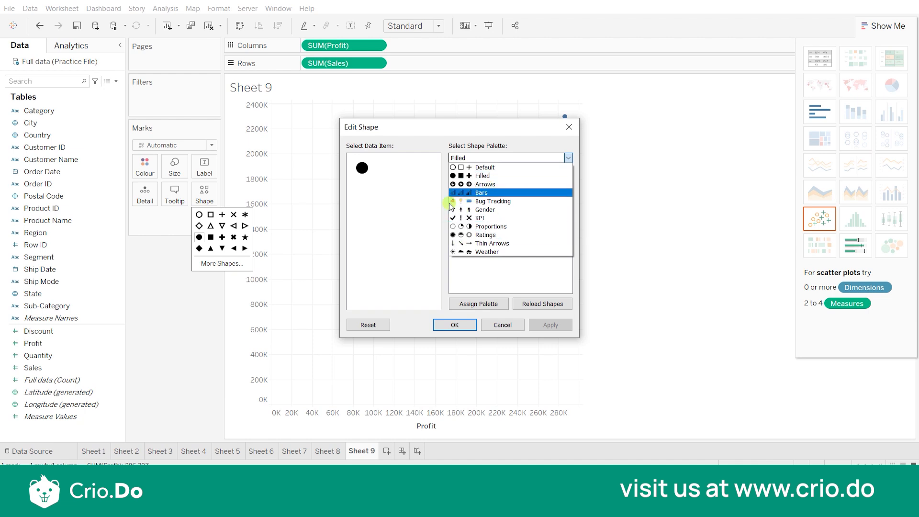
click(453, 326)
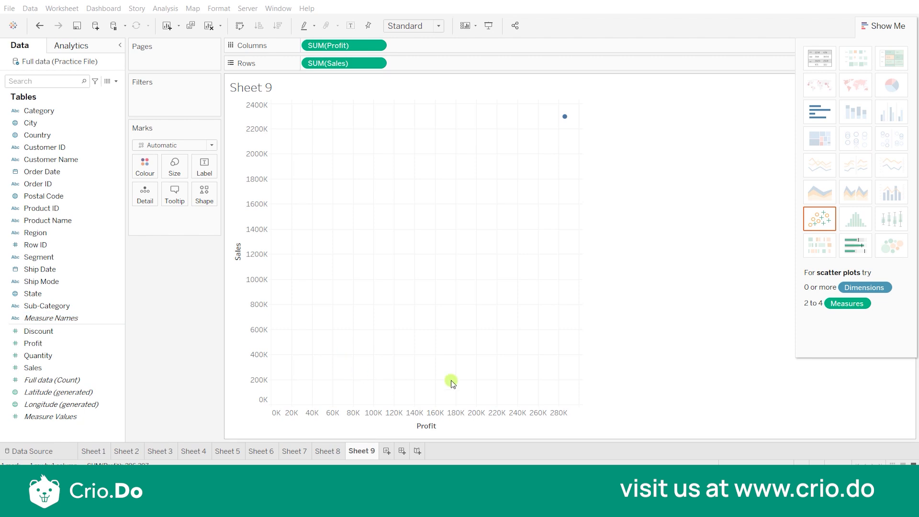
click(575, 299)
- Create a new worksheet and build a text table of Sales by Category
click(388, 451)
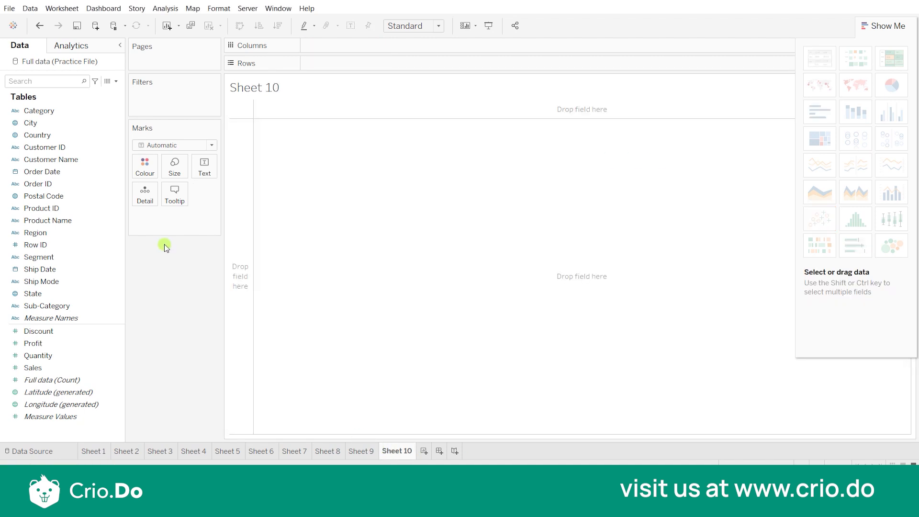
click(64, 113)
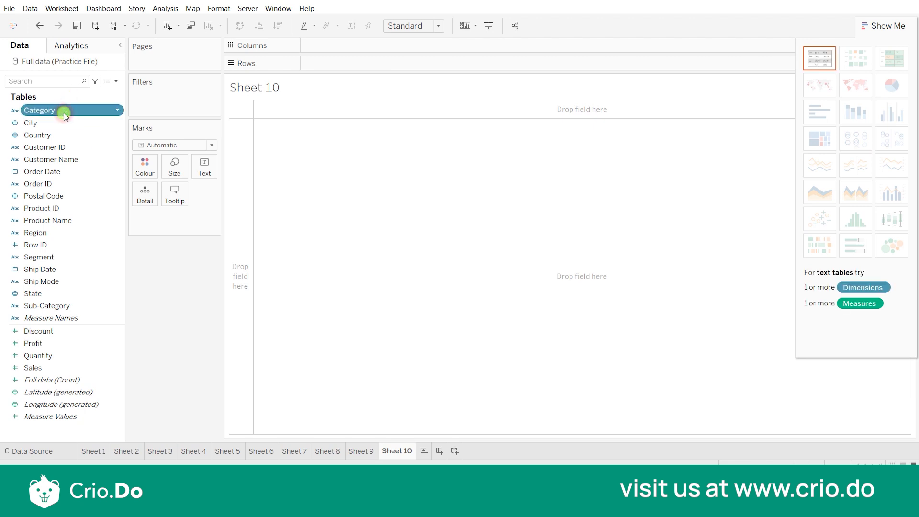
double_click(64, 113)
double_click(48, 368)
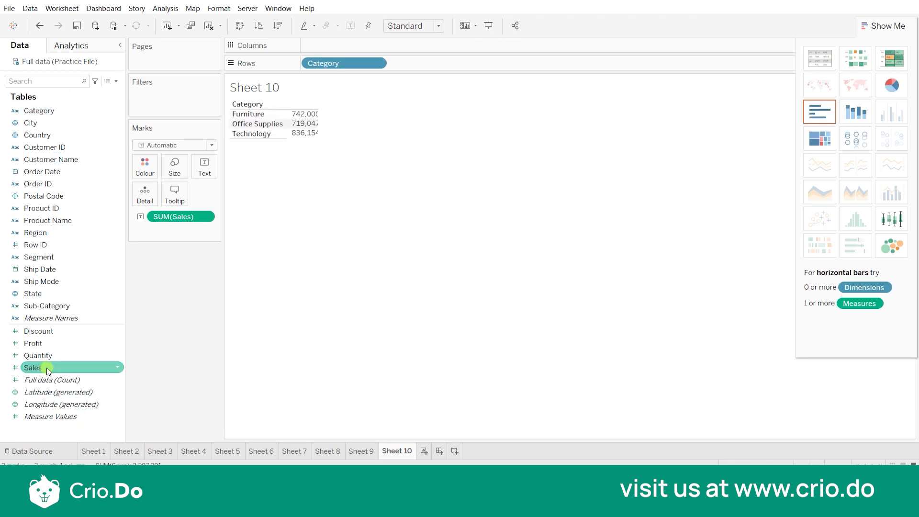
click(160, 146)
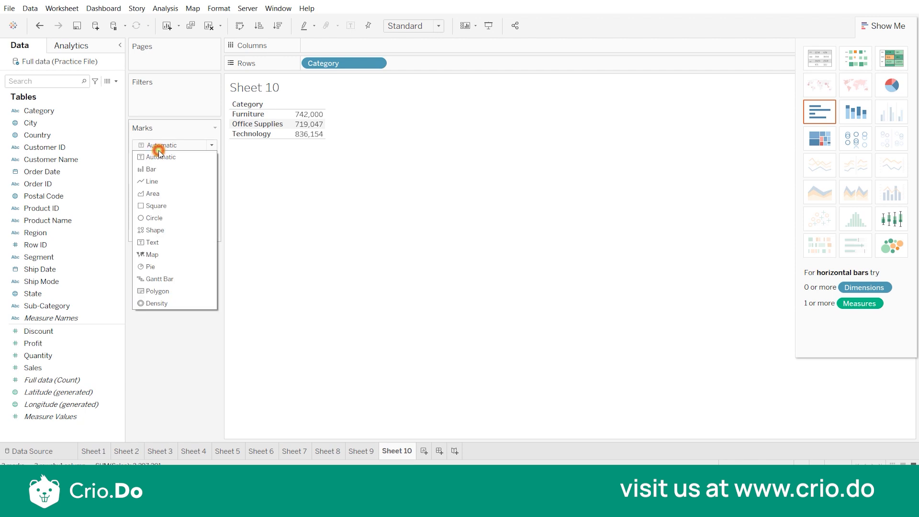
click(333, 197)
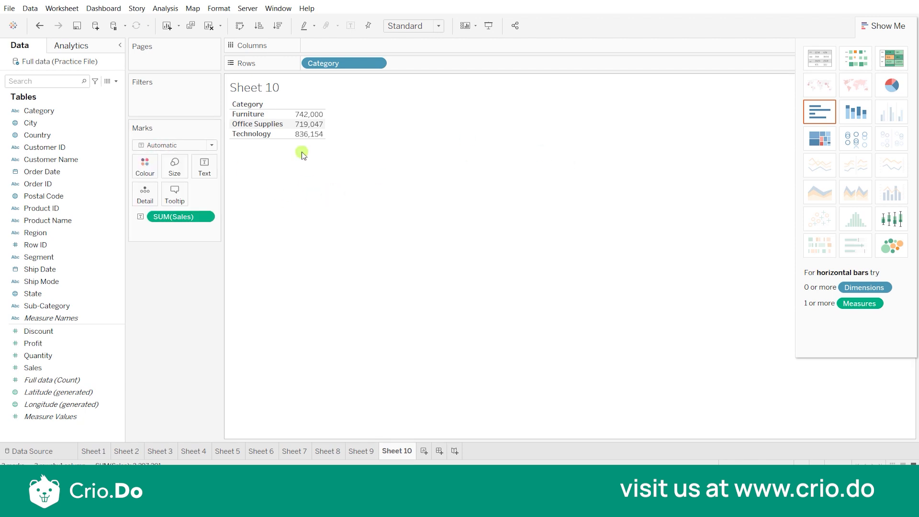
- Convert the table into a vertical bar chart with Category on columns and show the mark labels
click(819, 112)
click(239, 27)
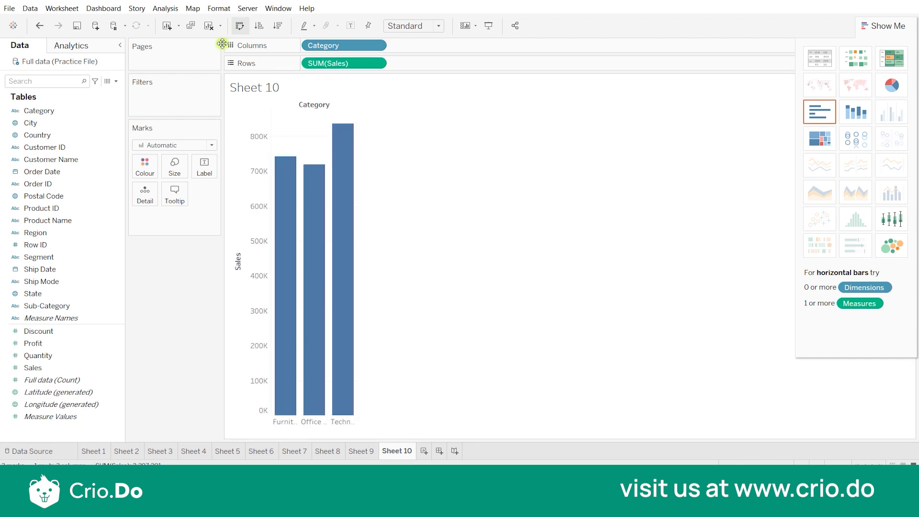
click(200, 176)
click(227, 192)
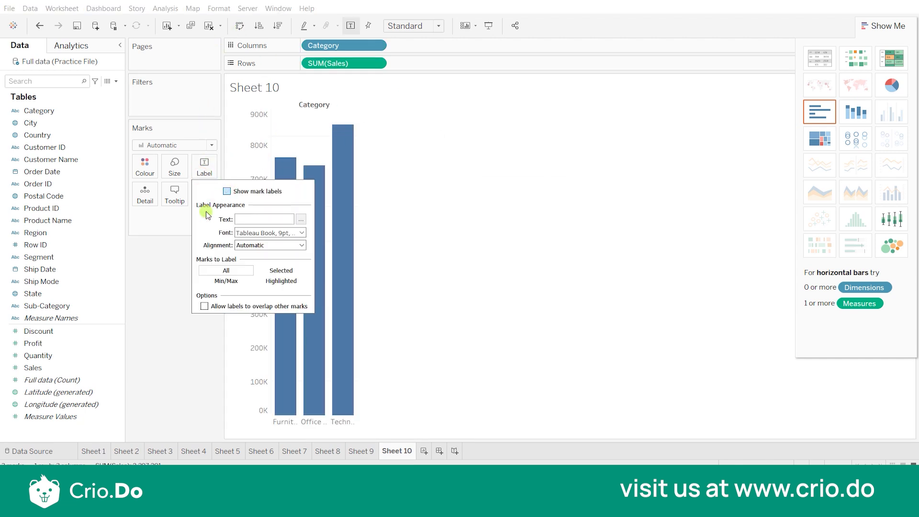
click(171, 334)
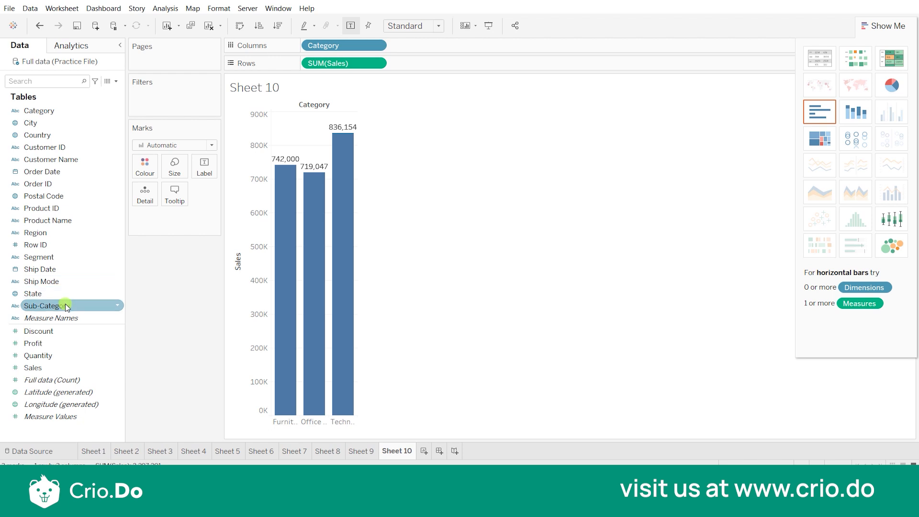
- Colour the bars by Sub-Category and hide the mark labels
drag(119, 306, 147, 165)
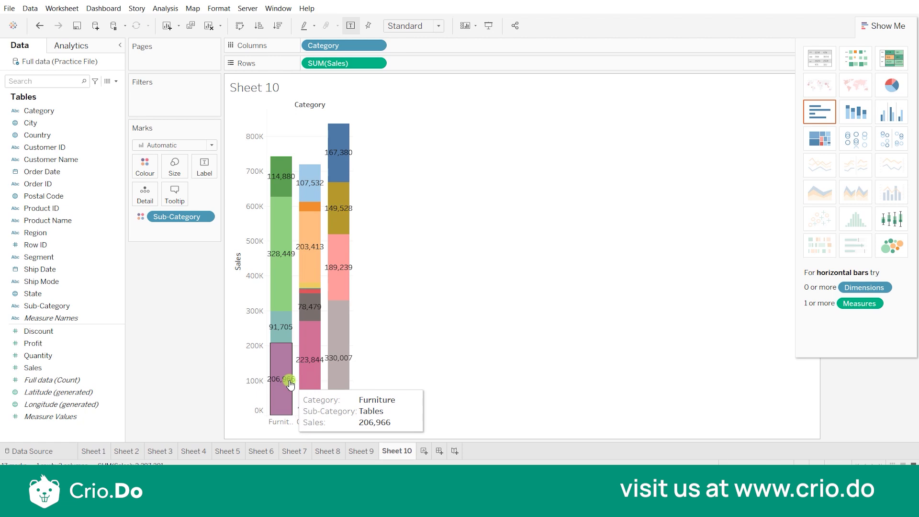
mouse_move(286, 310)
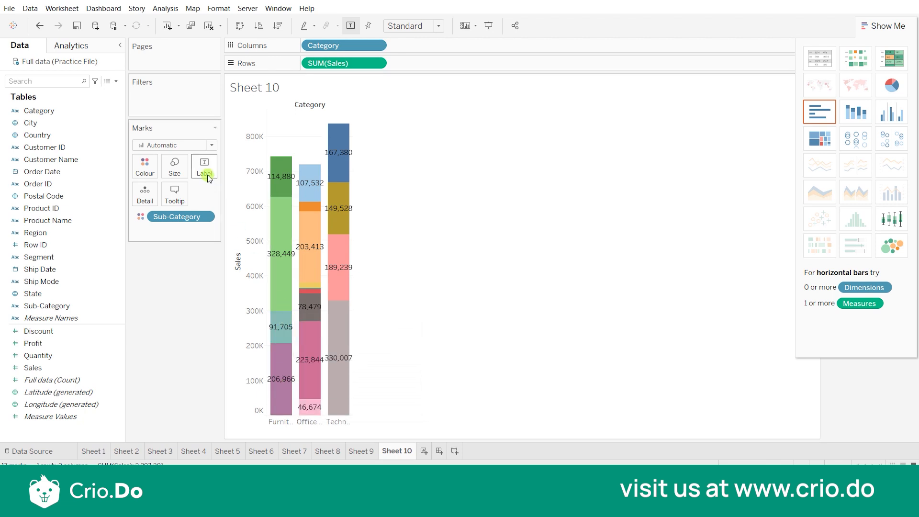
click(204, 168)
click(227, 191)
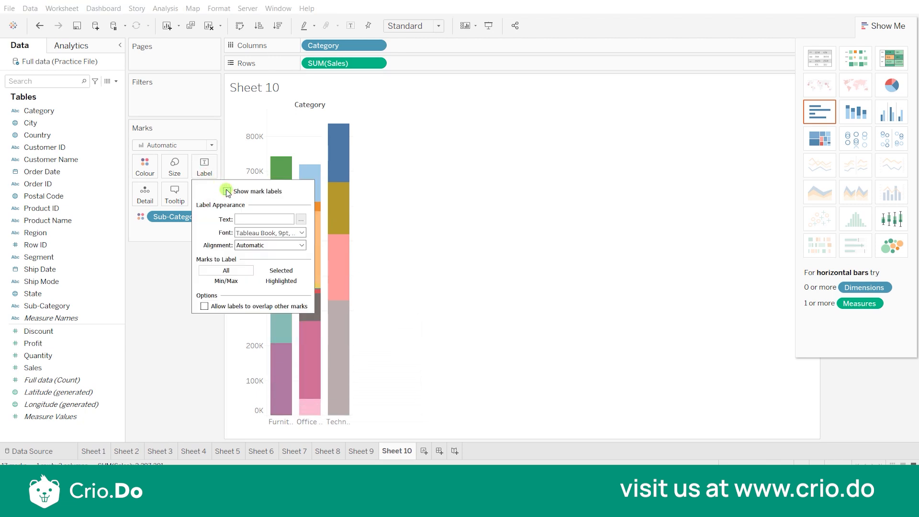
click(198, 356)
mouse_move(278, 383)
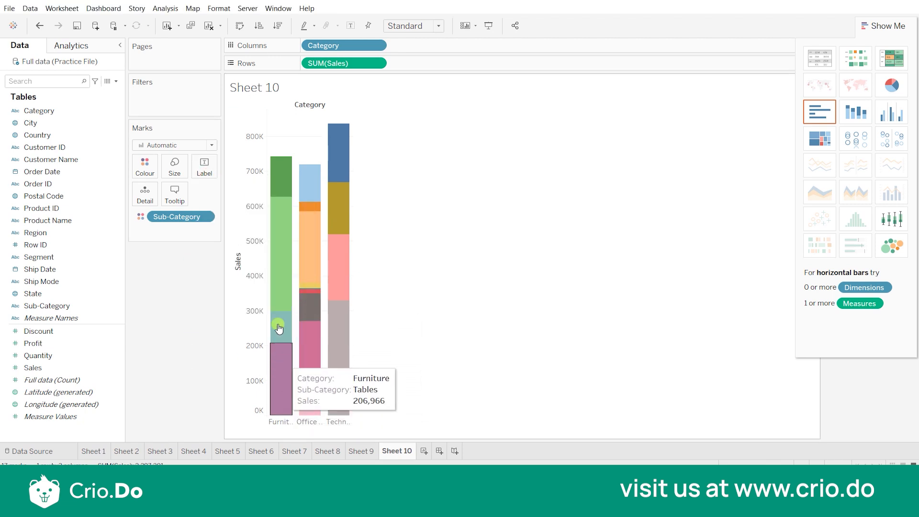
- Reveal the Sub-Category colour legend and examine its colour editing options without changing them
click(898, 23)
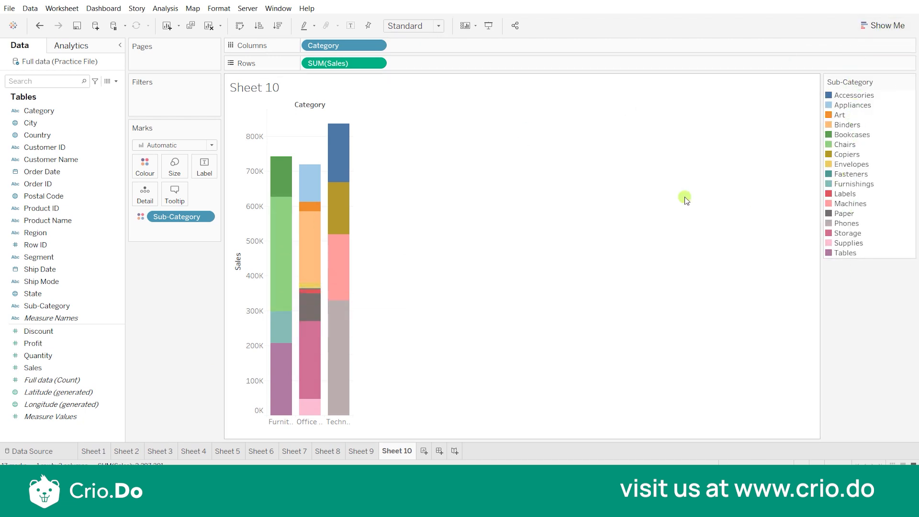
click(911, 82)
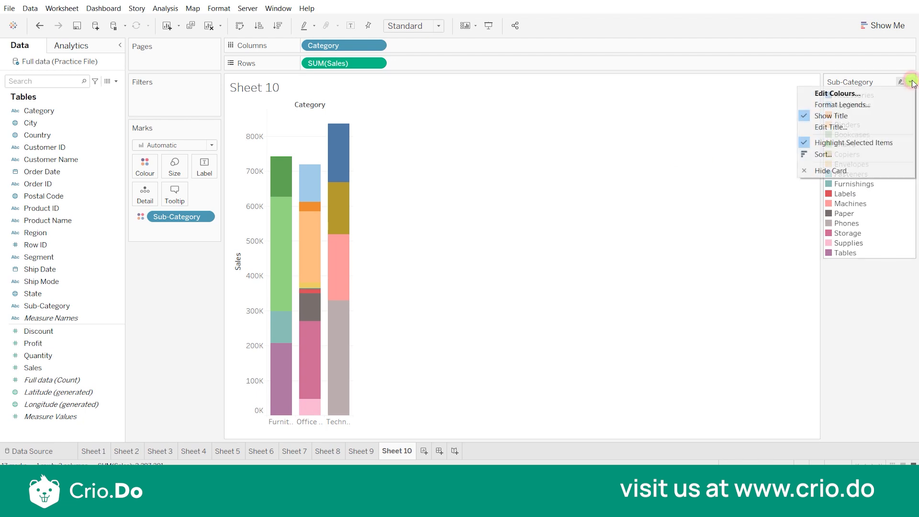
click(878, 93)
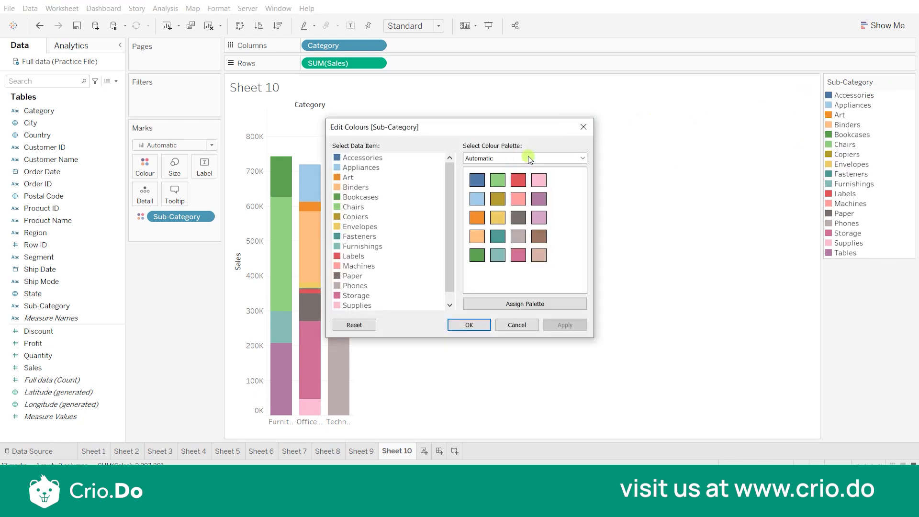
click(582, 129)
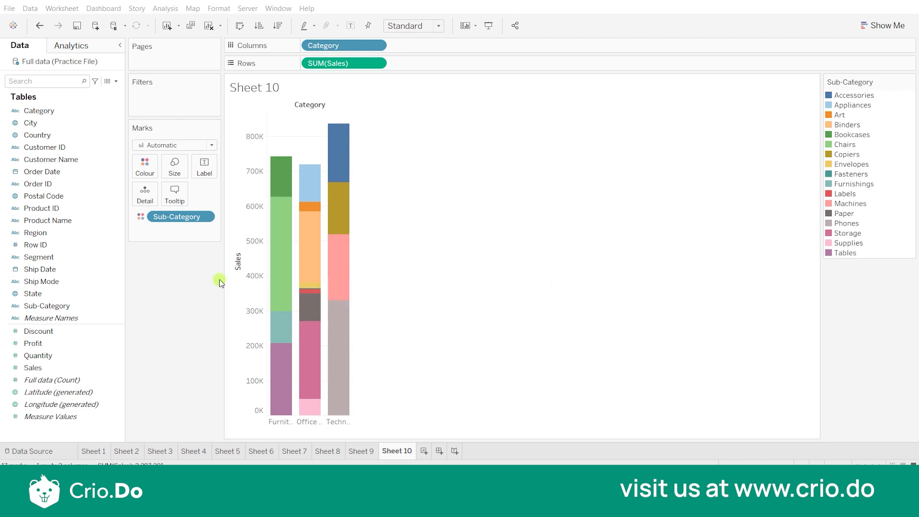
- Replace Sub-Category with Segment as the field that colours the bars
drag(64, 256, 184, 212)
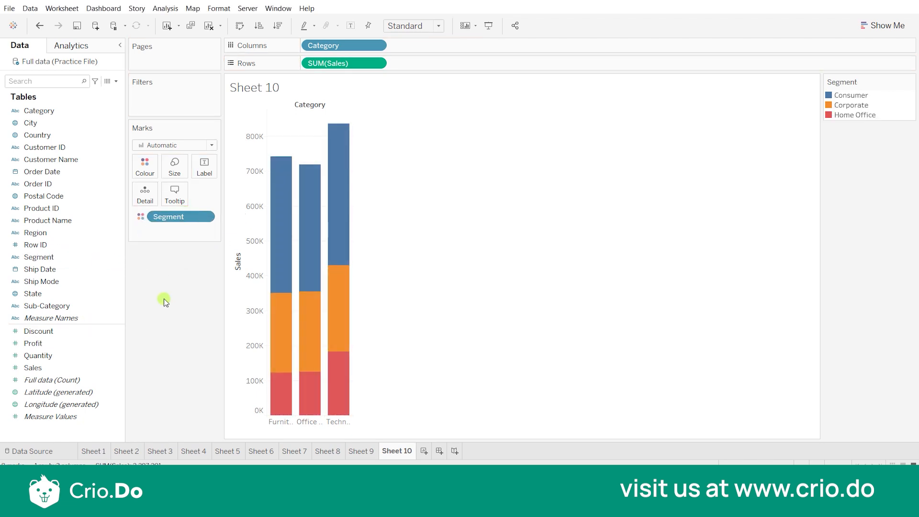
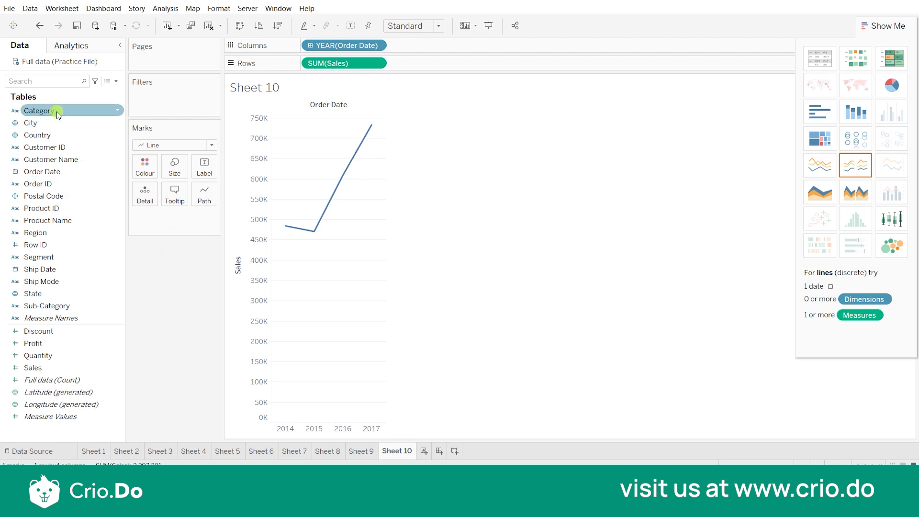
- Split the yearly Sales line into separate coloured lines by Category
drag(56, 114, 145, 165)
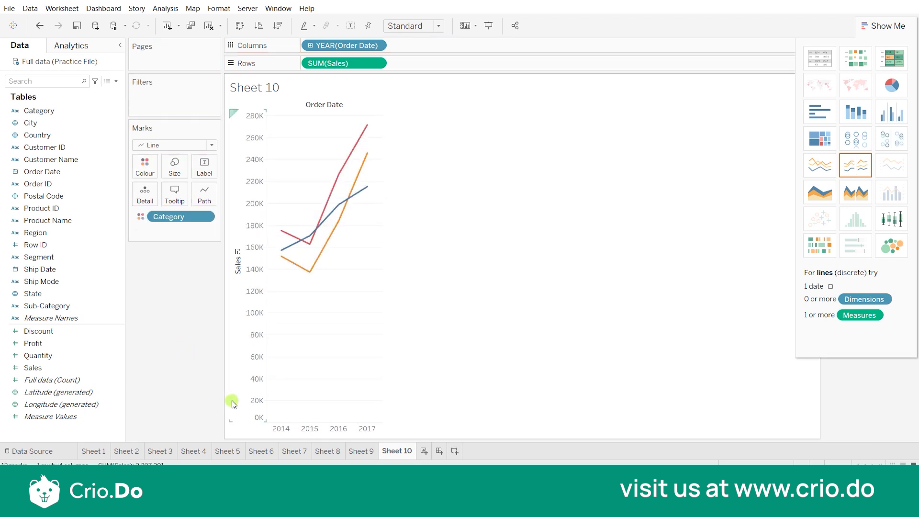
mouse_move(309, 269)
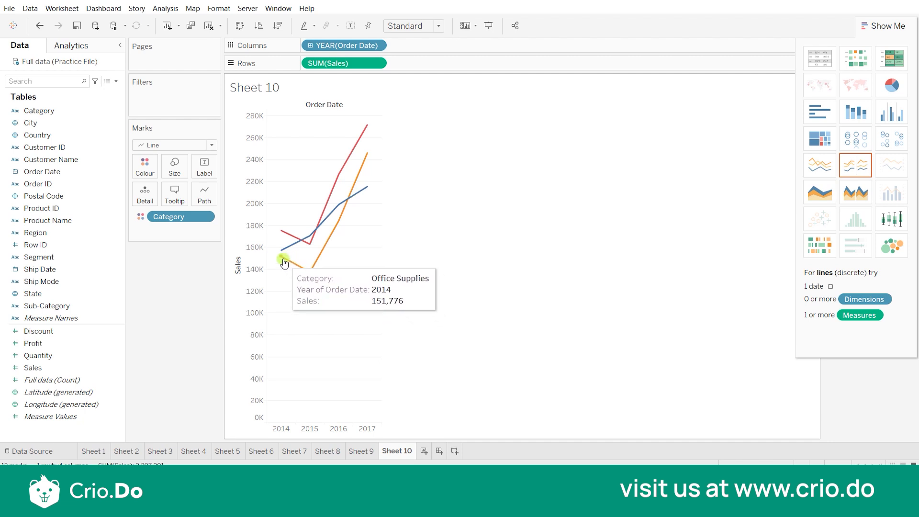
- Fit the yearly Sales line chart to the entire view
click(438, 25)
click(418, 70)
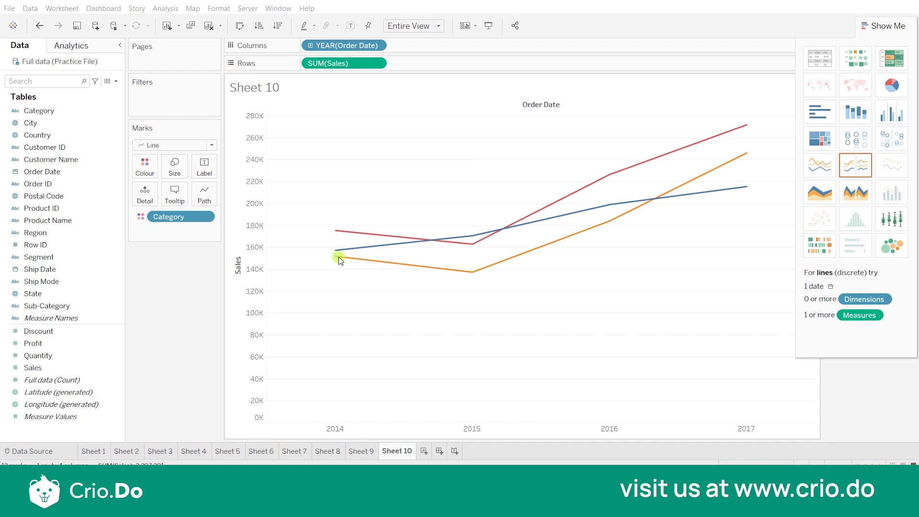
mouse_move(338, 259)
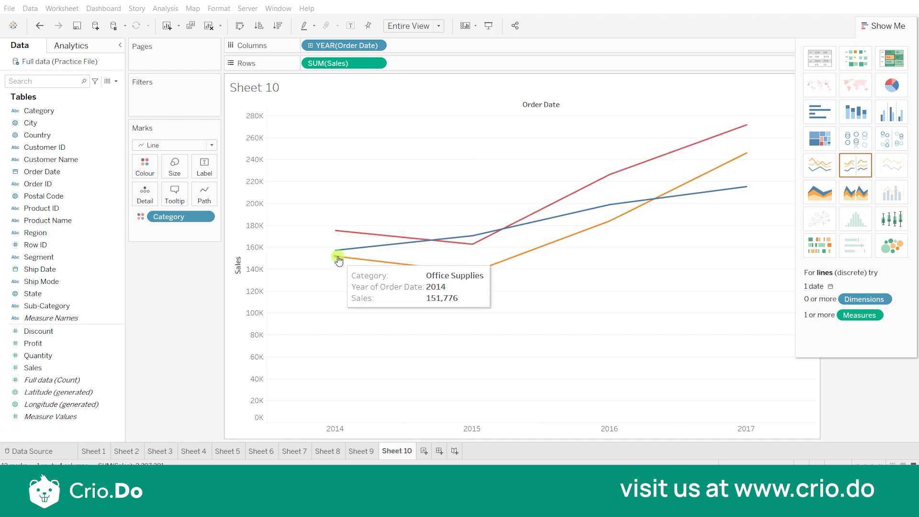
mouse_move(492, 270)
mouse_move(748, 159)
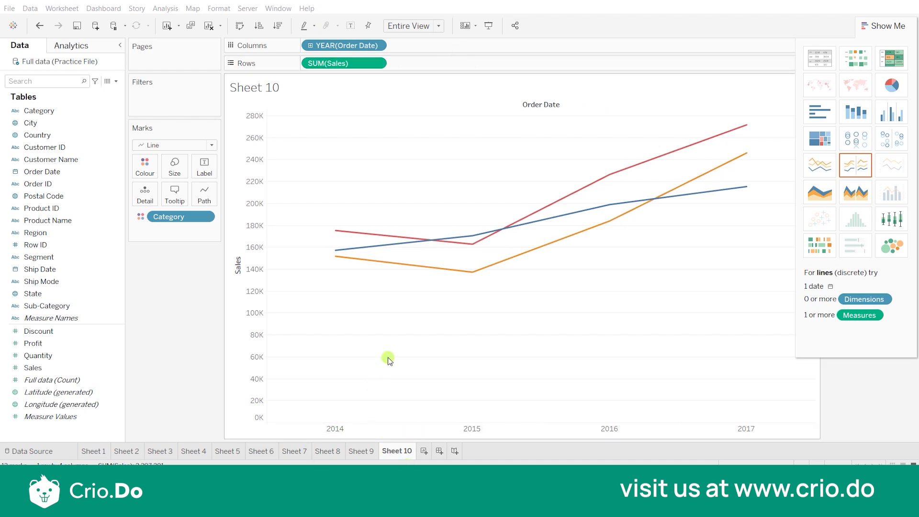
- Expand the Order Date years into quarters and remove the year level from the columns
click(310, 46)
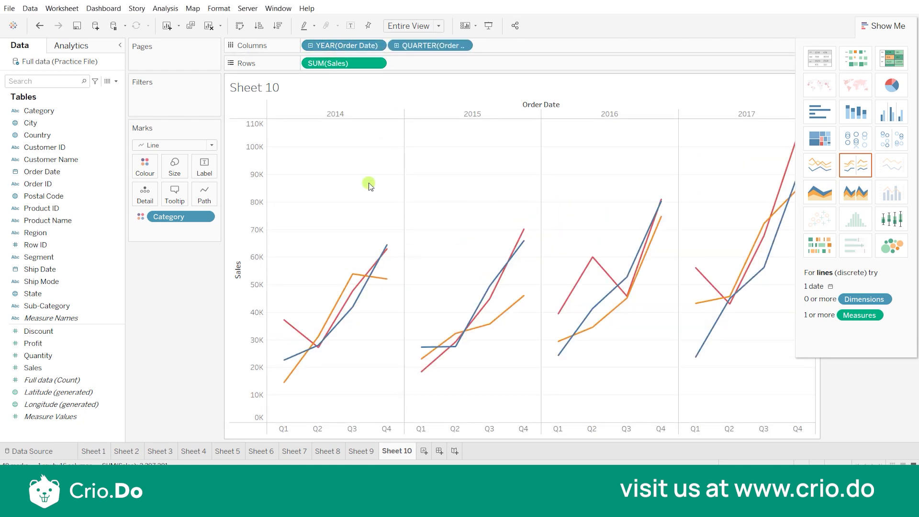
mouse_move(332, 310)
click(382, 48)
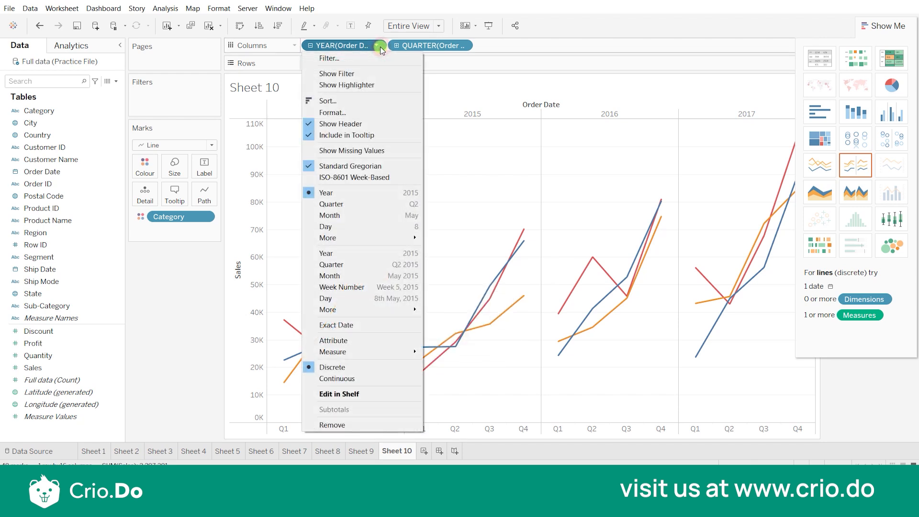
click(331, 425)
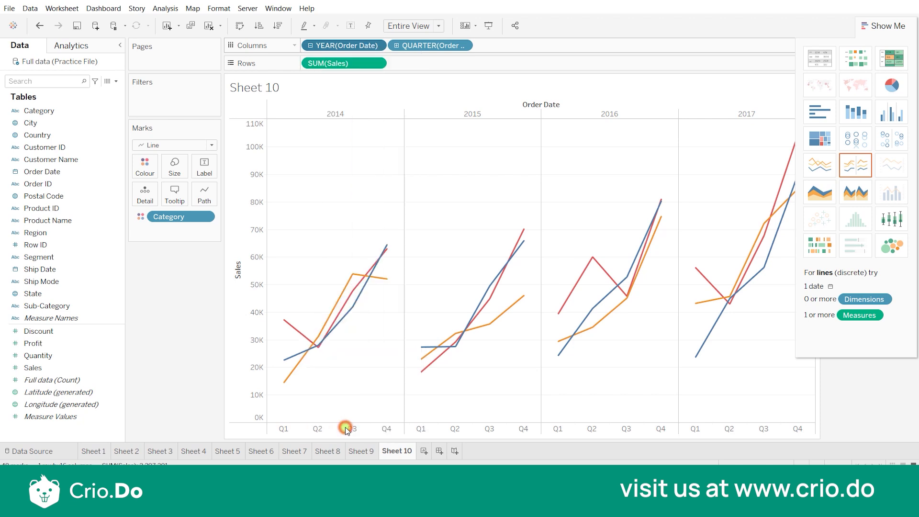
- Change the Order Date column from quarters to the discrete Day level
click(381, 46)
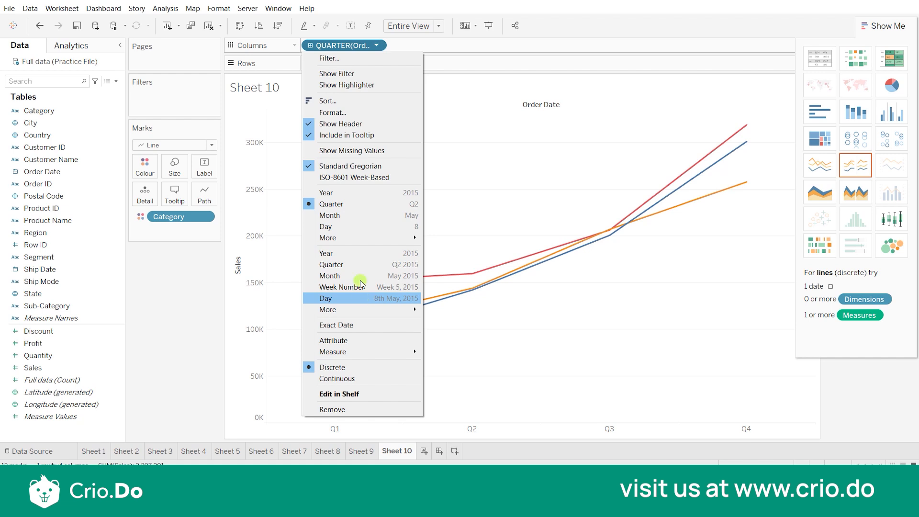
click(355, 227)
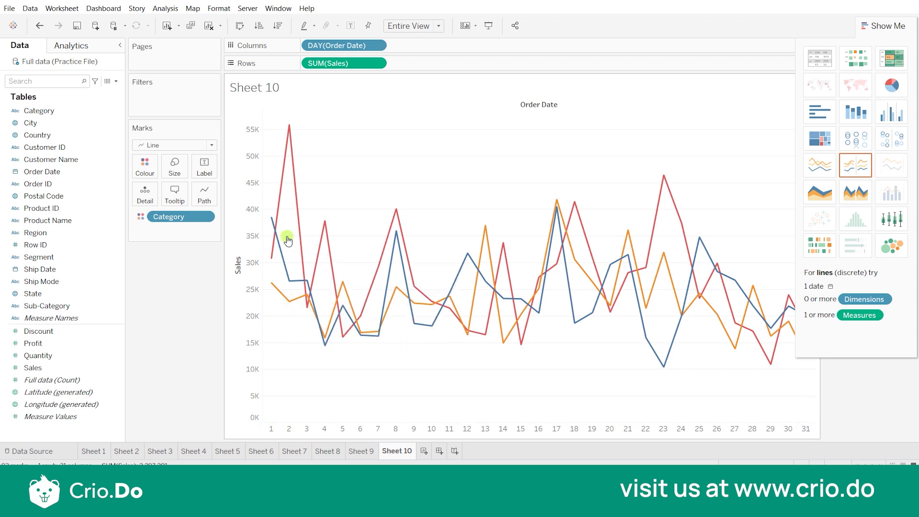
mouse_move(274, 259)
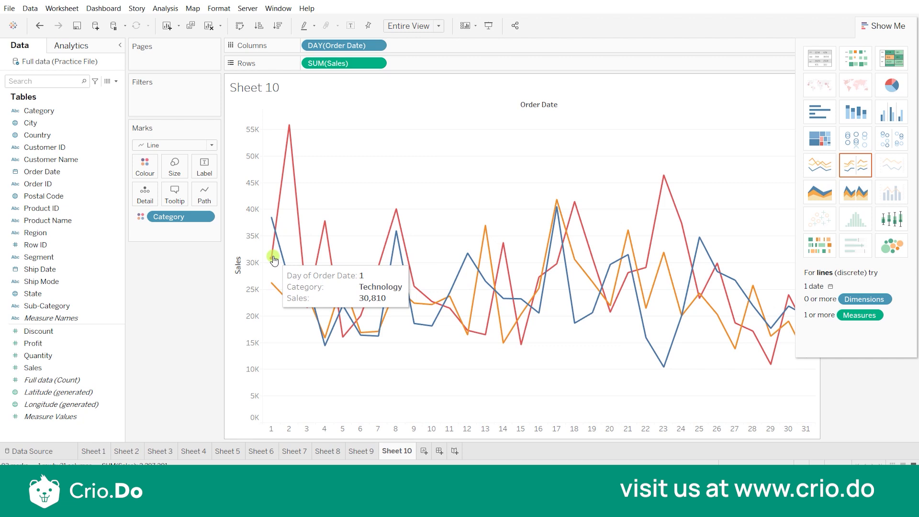
mouse_move(290, 186)
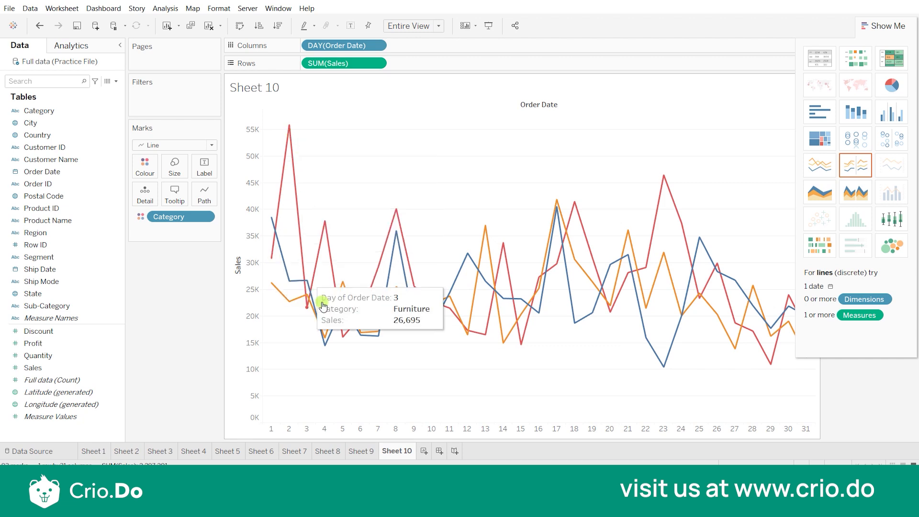
mouse_move(380, 260)
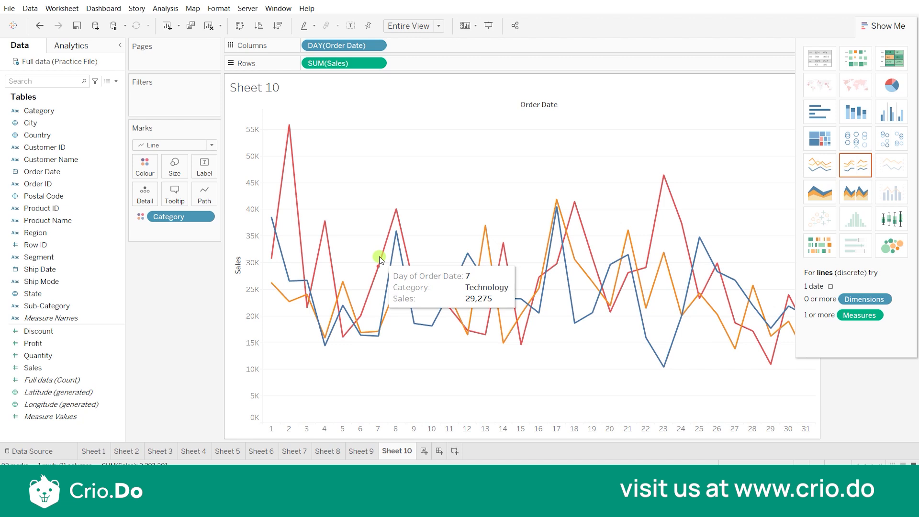
- Set the Order Date column to the discrete Month level so the Sales lines run from January to December
click(376, 46)
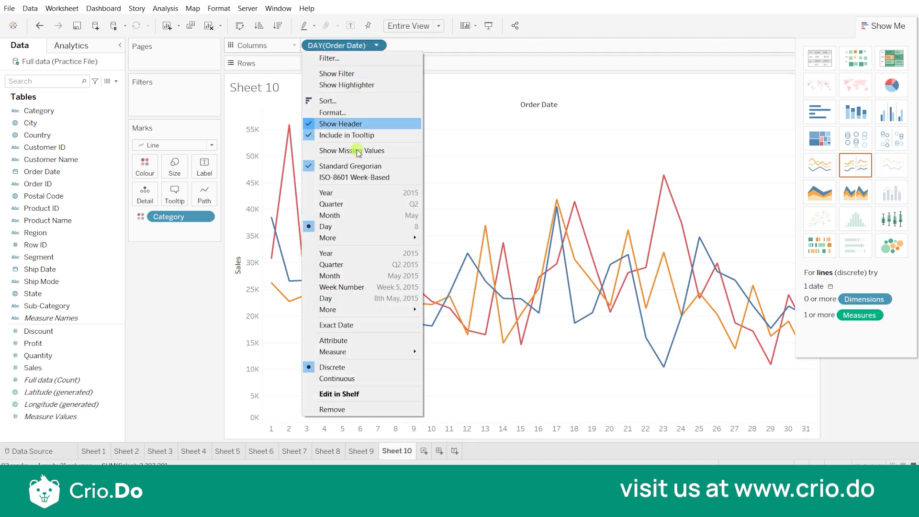
click(343, 214)
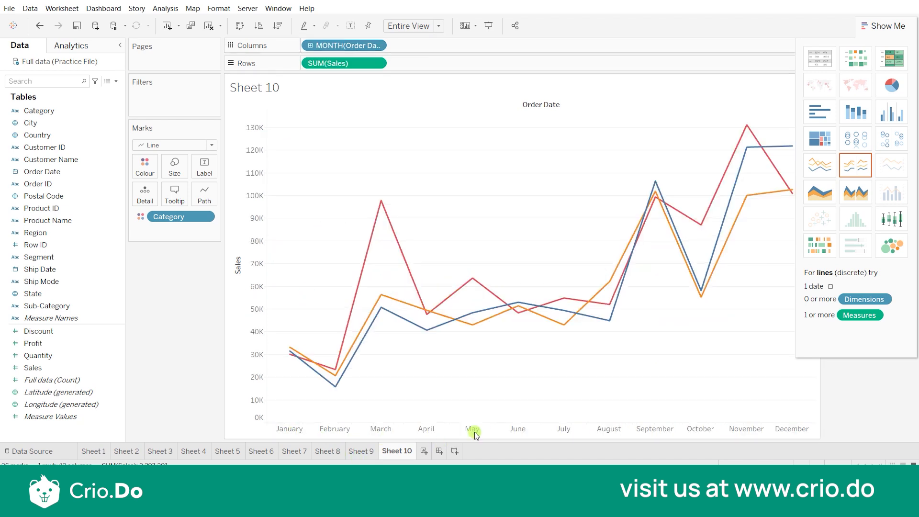
mouse_move(439, 327)
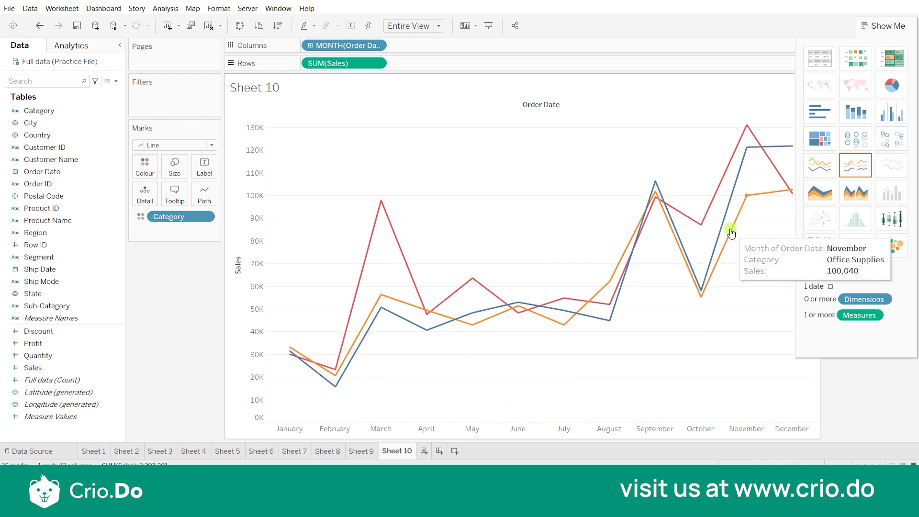
- Show mark labels on the monthly Sales lines and change the mark type to Area
click(205, 168)
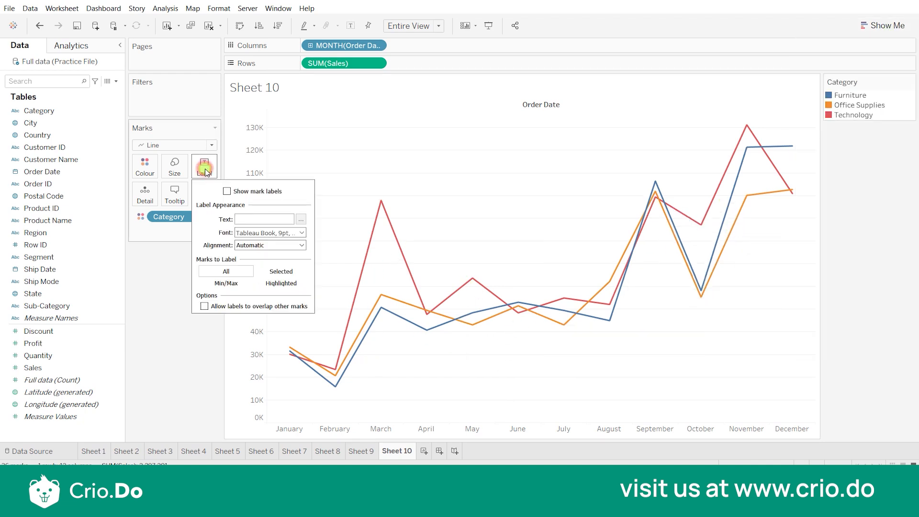
click(227, 191)
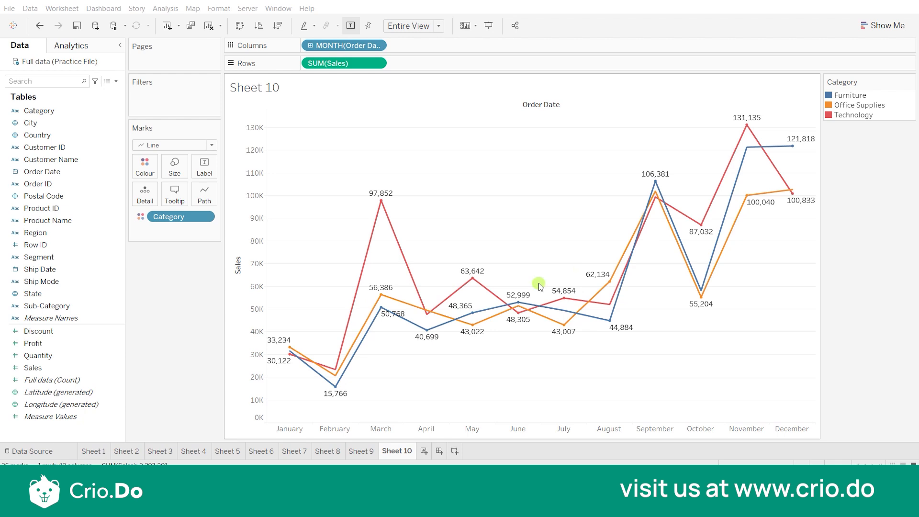
click(152, 142)
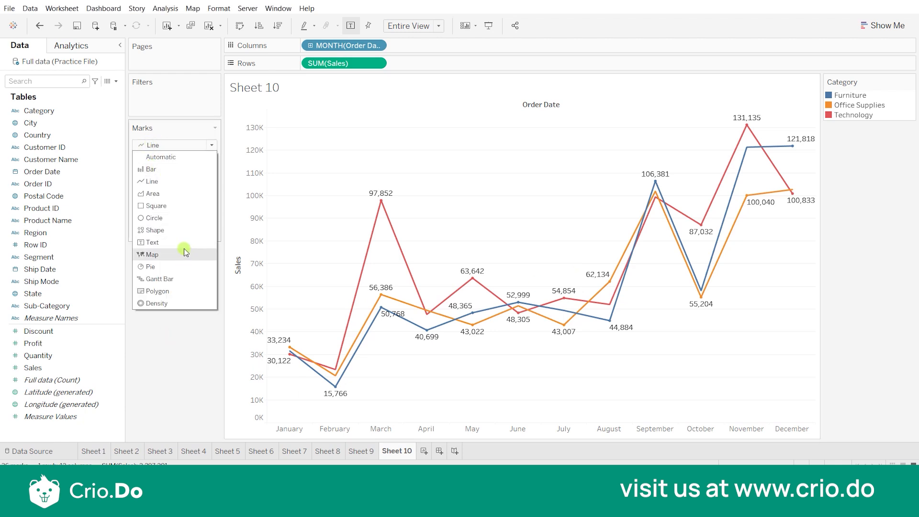
click(153, 193)
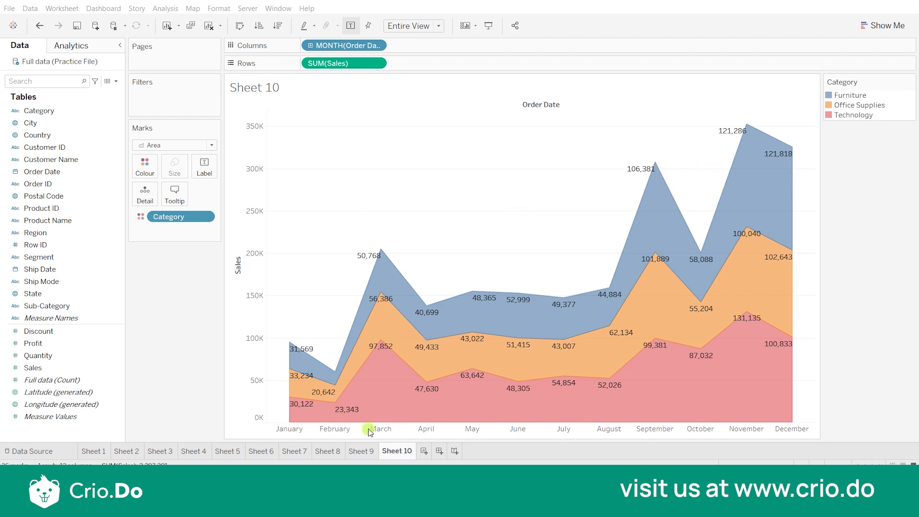
- Add a new worksheet after Sheet 10
click(423, 452)
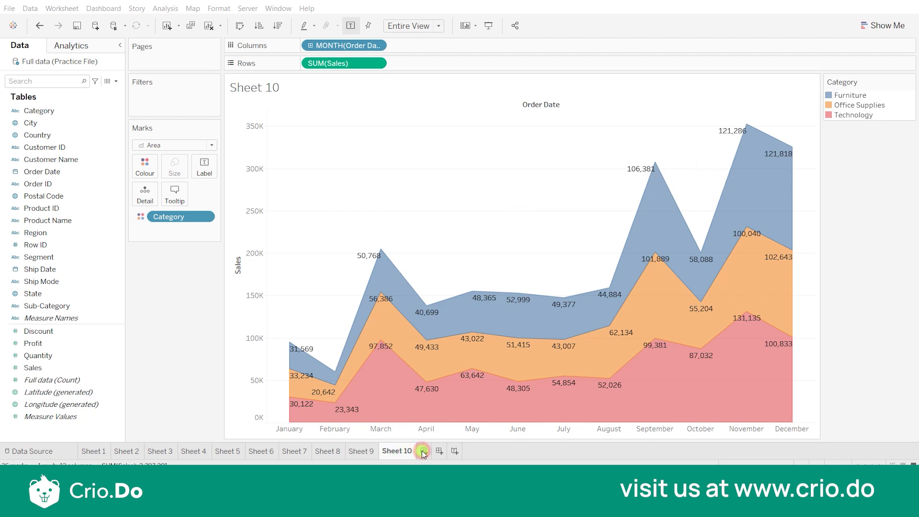
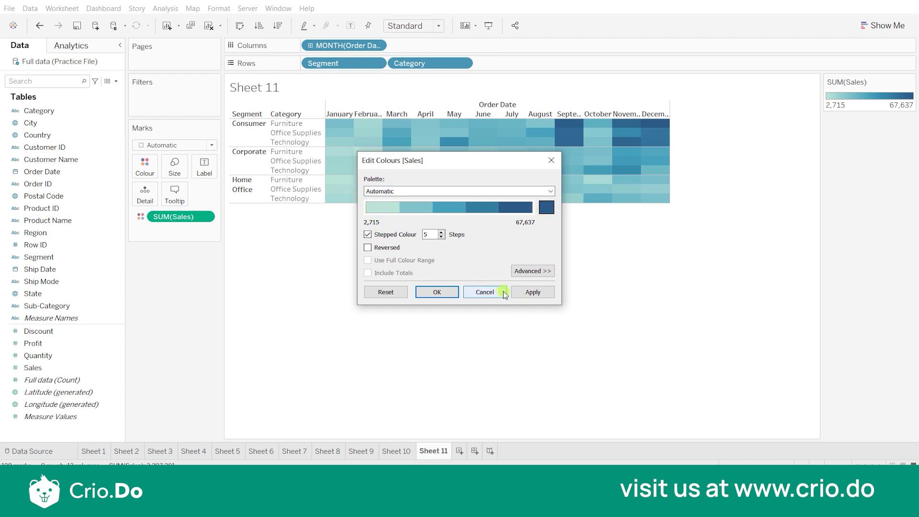
- Apply stepped colouring with 5 steps to the Sales heat map and show its mark labels
click(524, 293)
click(448, 292)
mouse_move(394, 204)
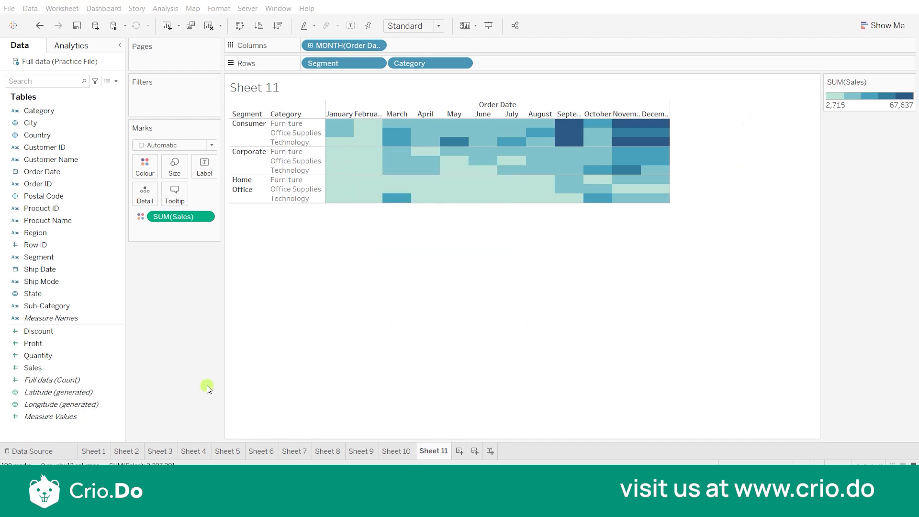
click(214, 167)
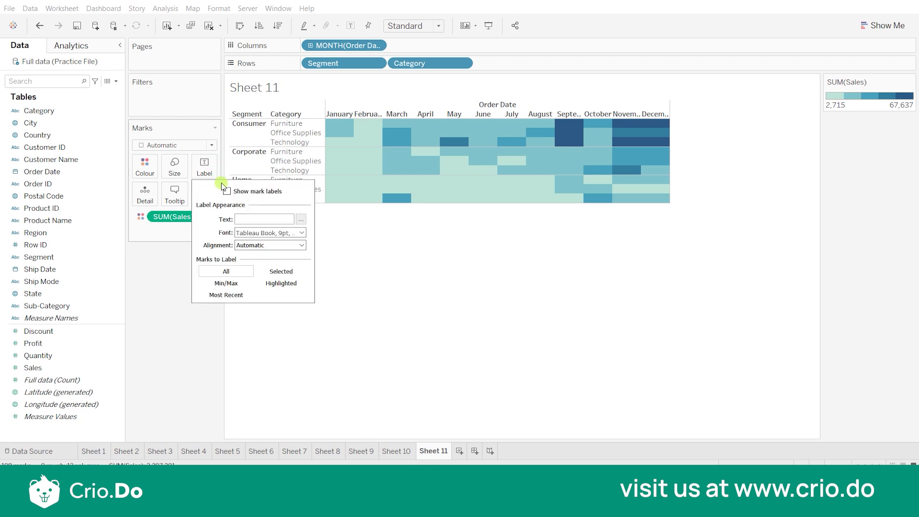
click(227, 192)
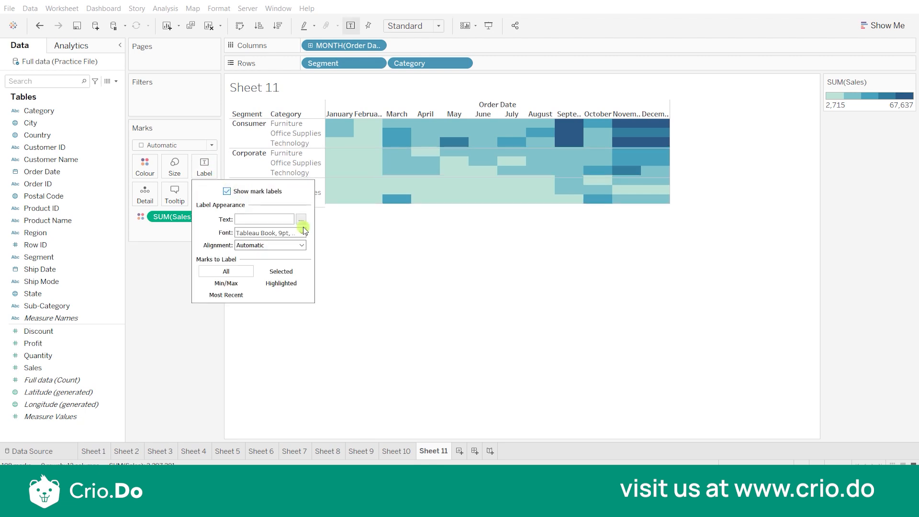
click(482, 351)
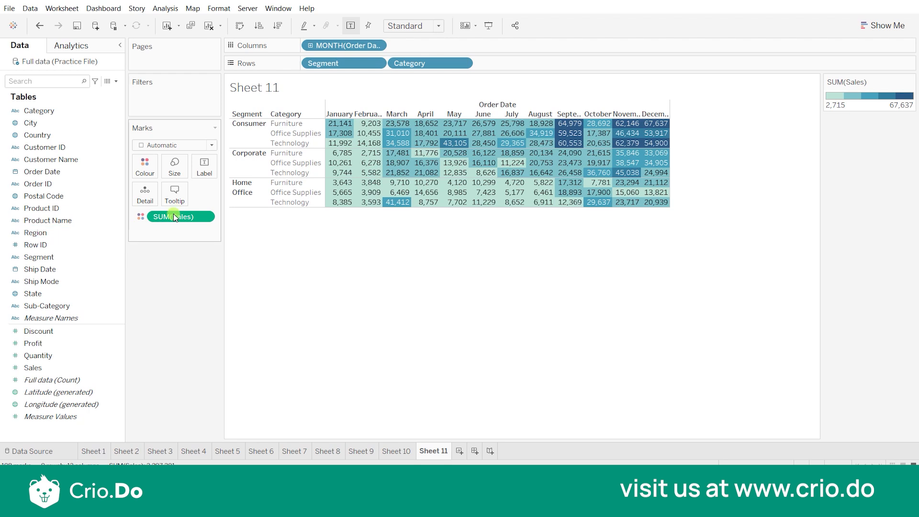
- Colour the marks by Profit, size them by Sales, and move Segment from the rows to the mark labels
drag(72, 344, 149, 168)
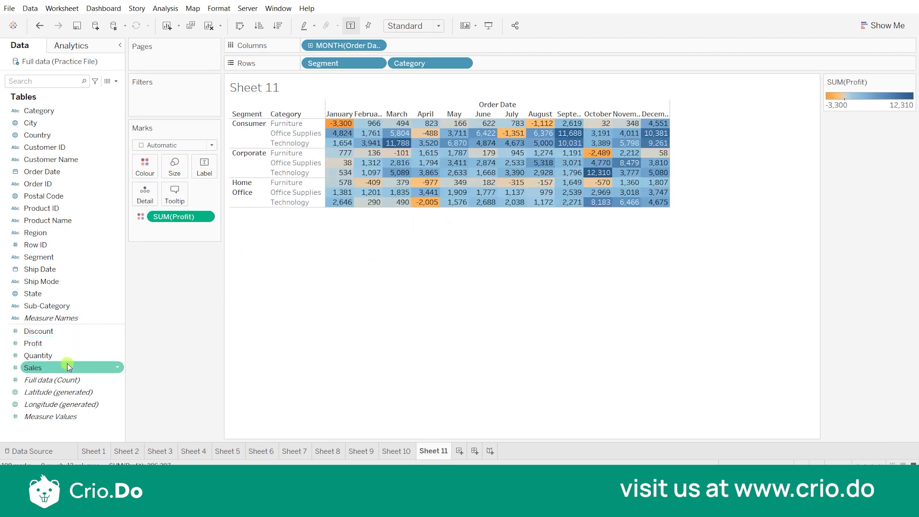
drag(68, 367, 181, 166)
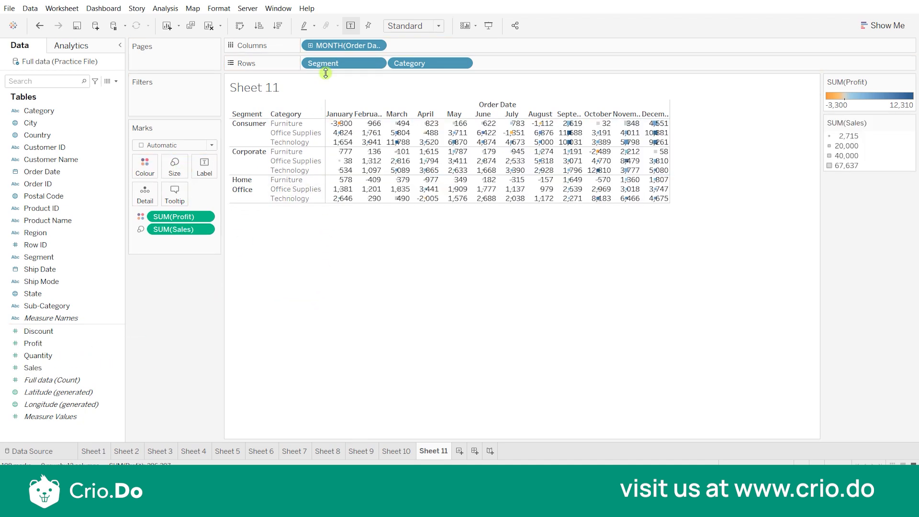
drag(326, 72, 203, 159)
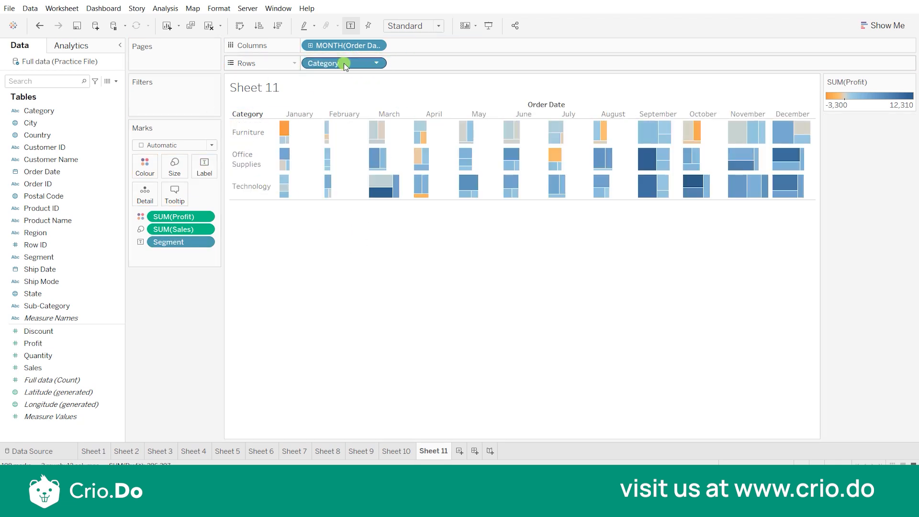
- Remove Category from the rows and the Order Date month from the columns to leave a treemap by Segment
click(377, 63)
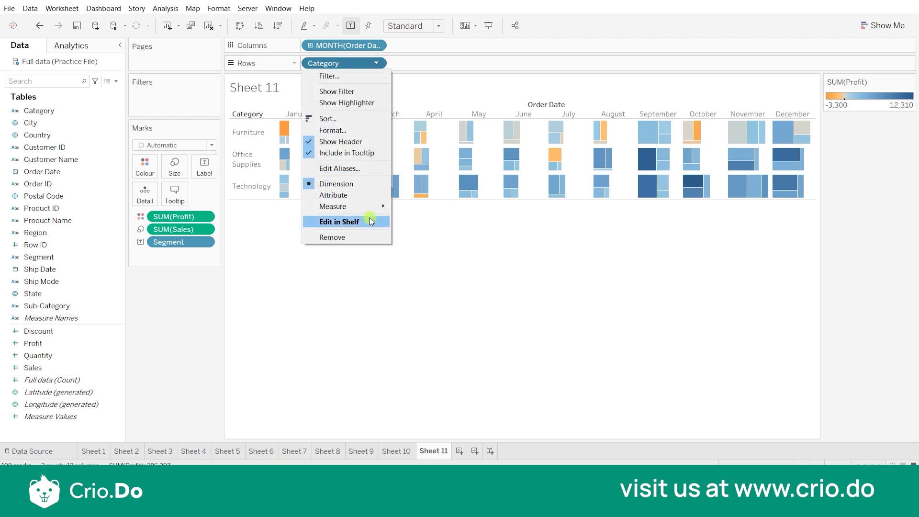
click(358, 240)
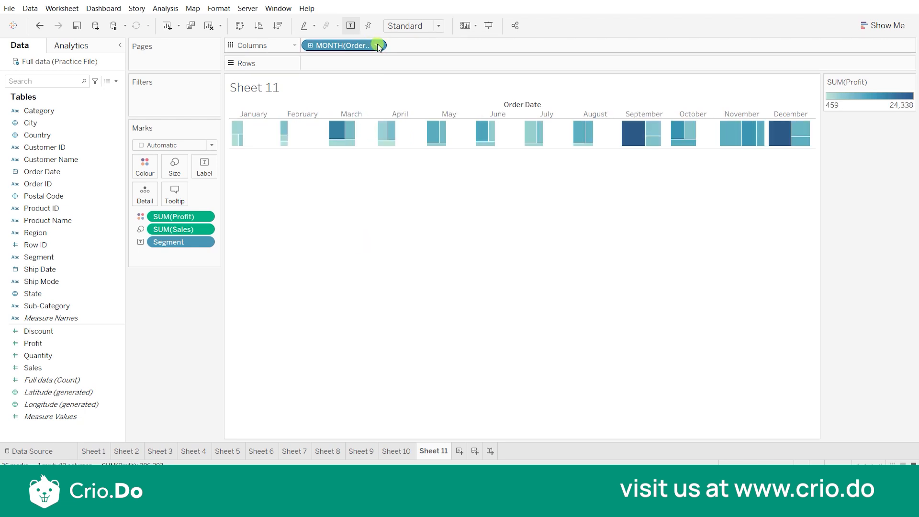
click(377, 45)
click(359, 409)
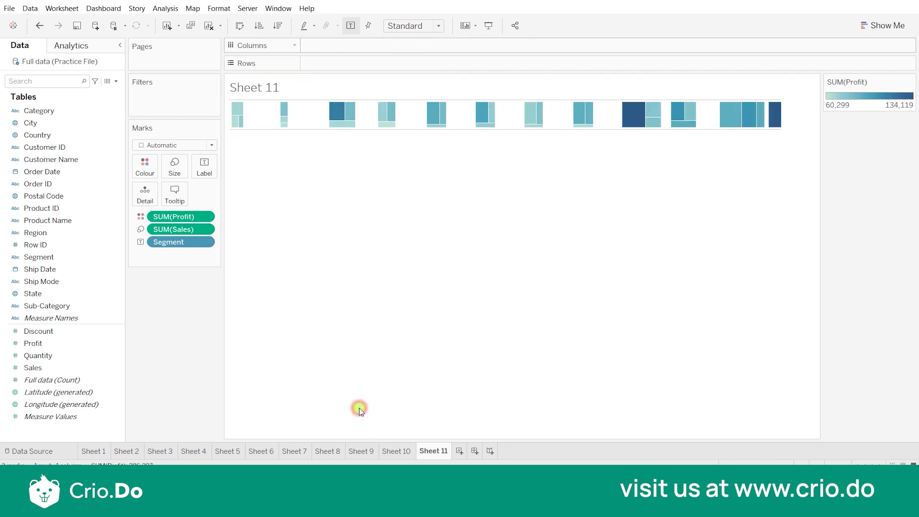
mouse_move(303, 273)
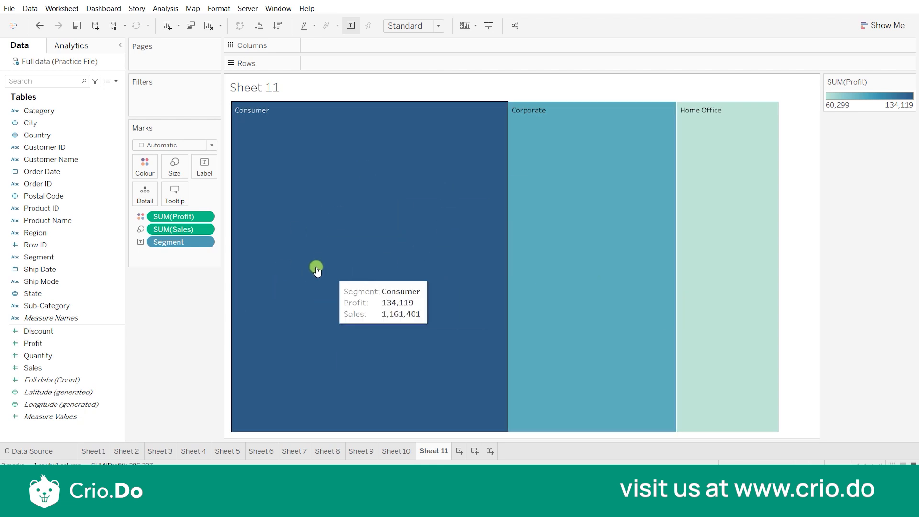
mouse_move(524, 263)
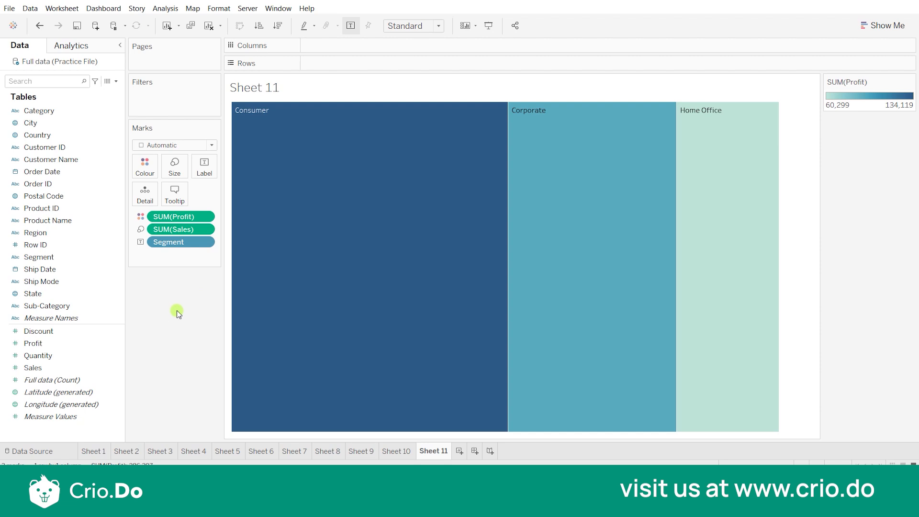
- Replace Segment with Sub-Category as the field that labels and divides the treemap
click(57, 161)
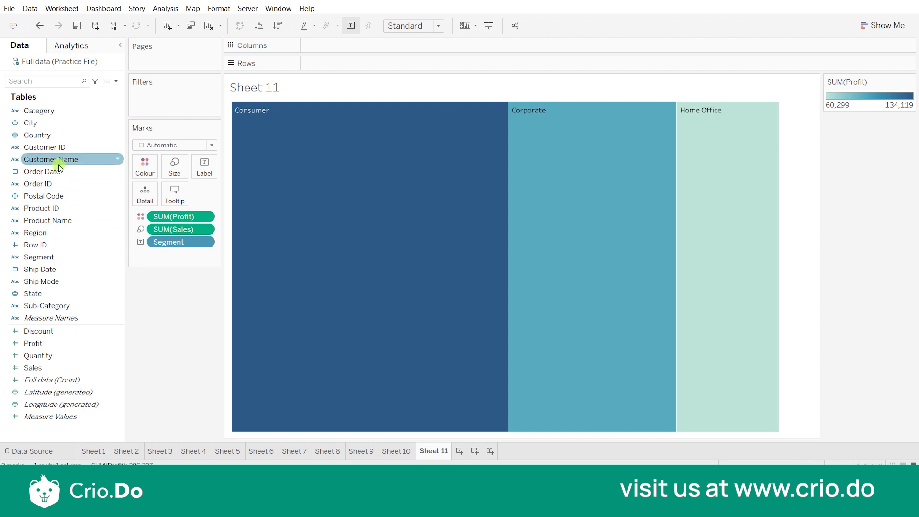
click(101, 271)
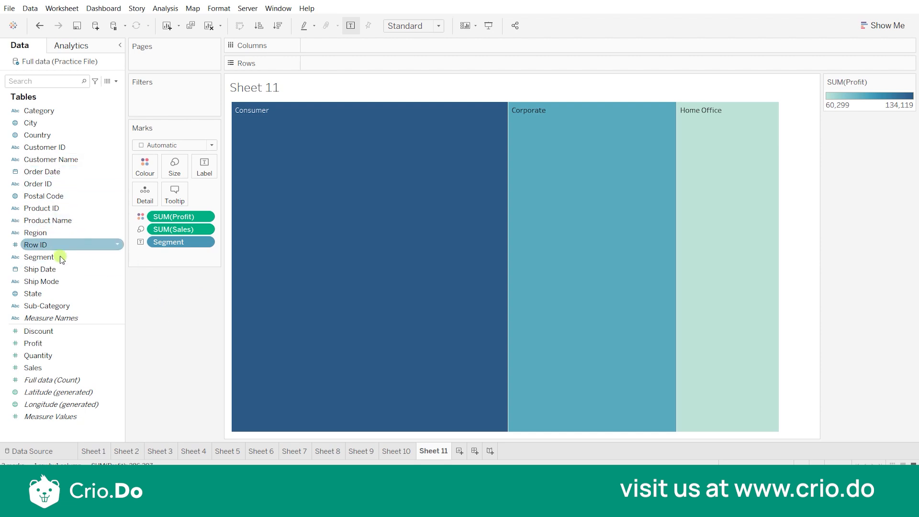
drag(71, 305, 166, 240)
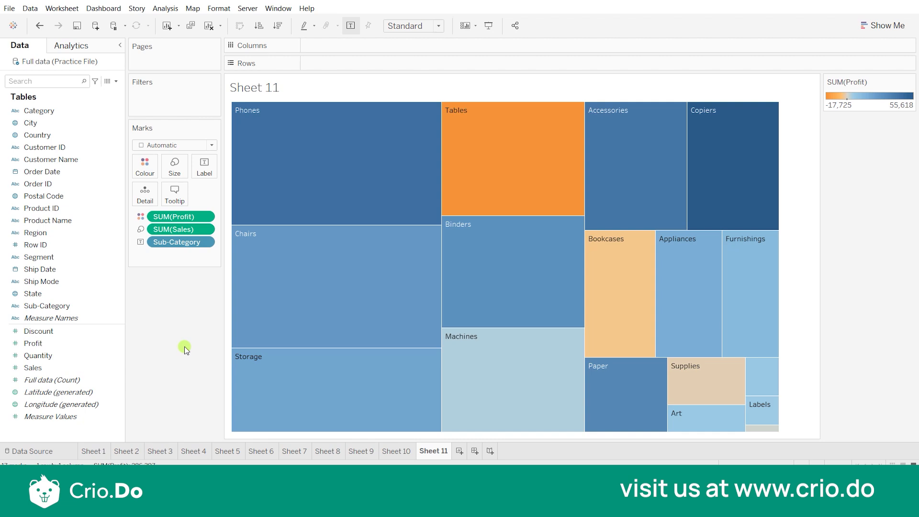
- Add Sales to the mark labels of the Sub-Category treemap
mouse_move(336, 271)
drag(68, 369, 211, 165)
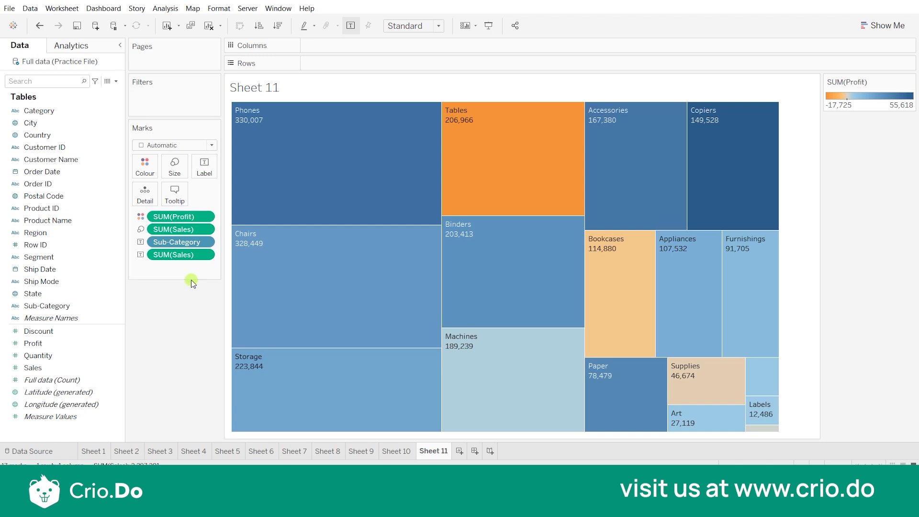
mouse_move(353, 194)
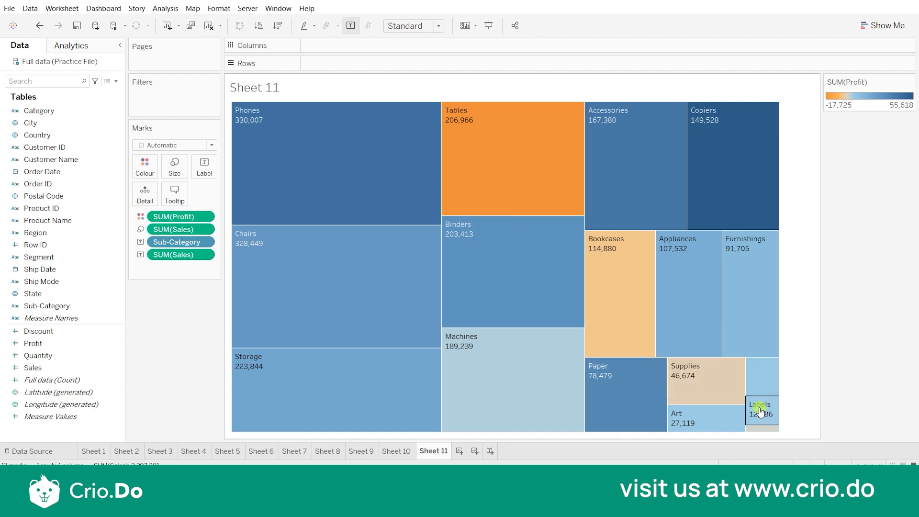
mouse_move(767, 430)
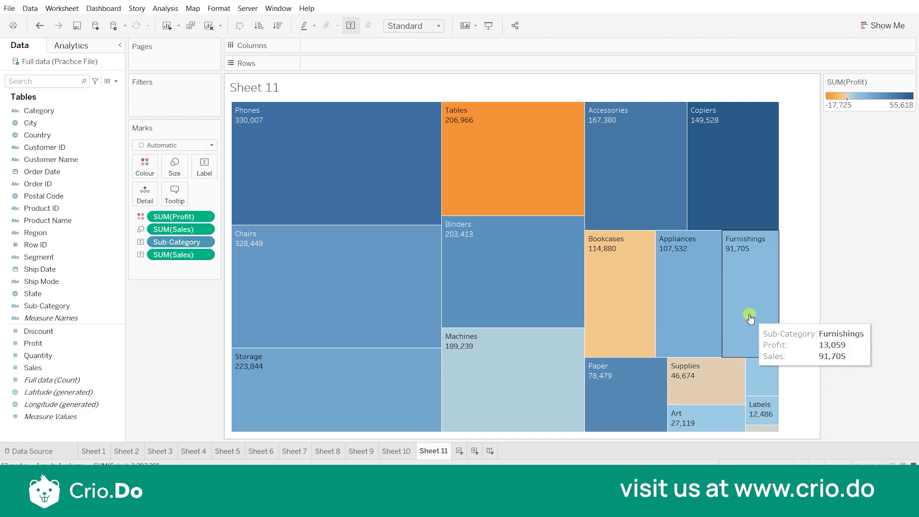
click(754, 97)
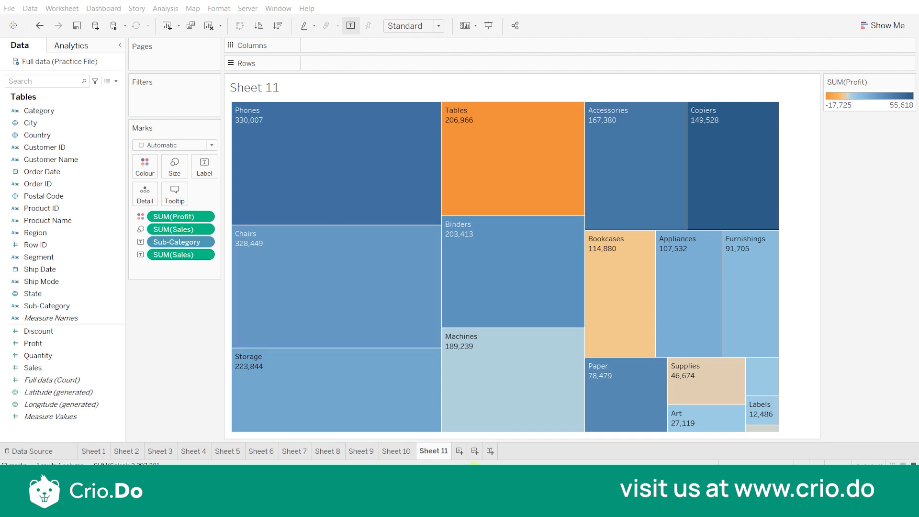
- Create a new worksheet and set its mark type to Circle
click(461, 452)
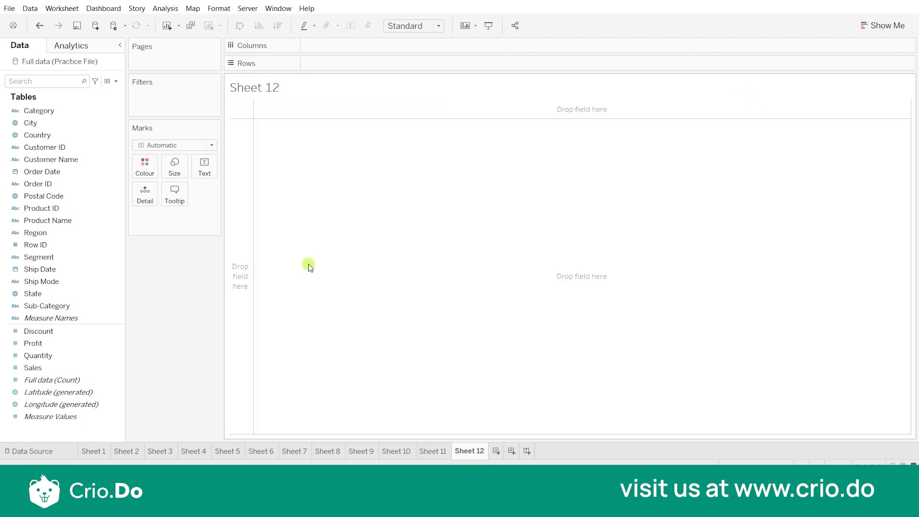
click(173, 145)
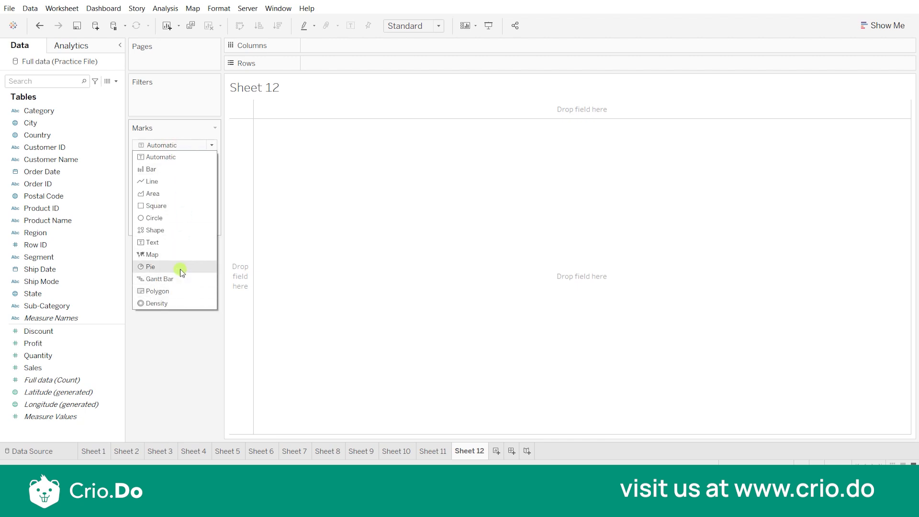
click(164, 218)
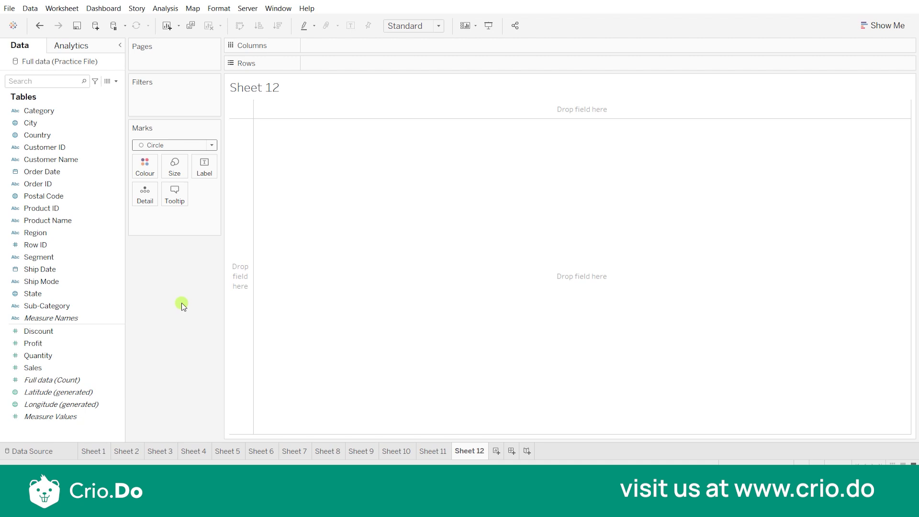
- Plot Profit on the rows against Sales on the columns
double_click(61, 345)
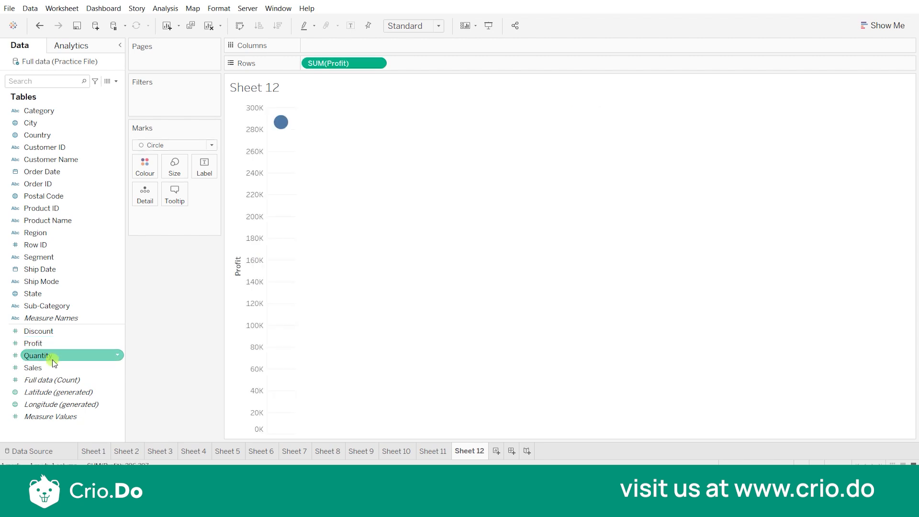
click(53, 367)
double_click(54, 367)
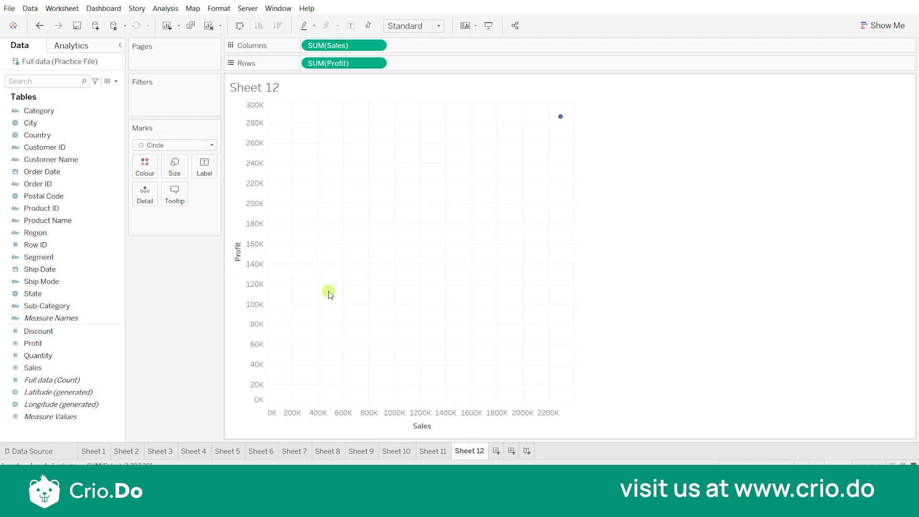
click(158, 145)
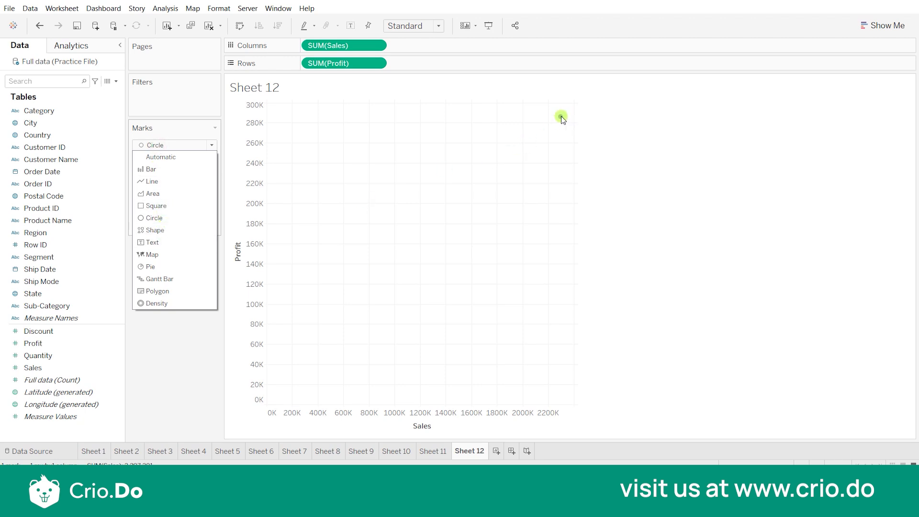
click(454, 199)
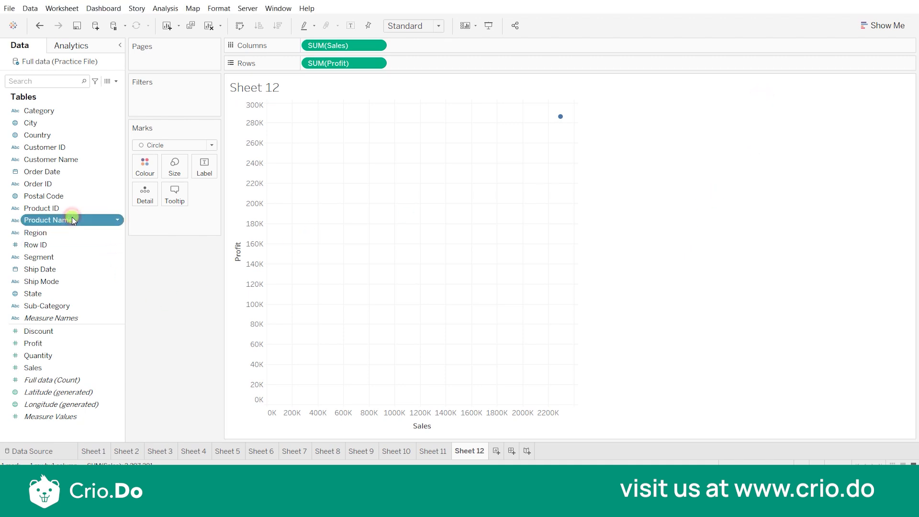
- Add Product Name to the mark detail to split the scatter plot into one point per product
drag(73, 218, 144, 207)
drag(145, 194, 144, 194)
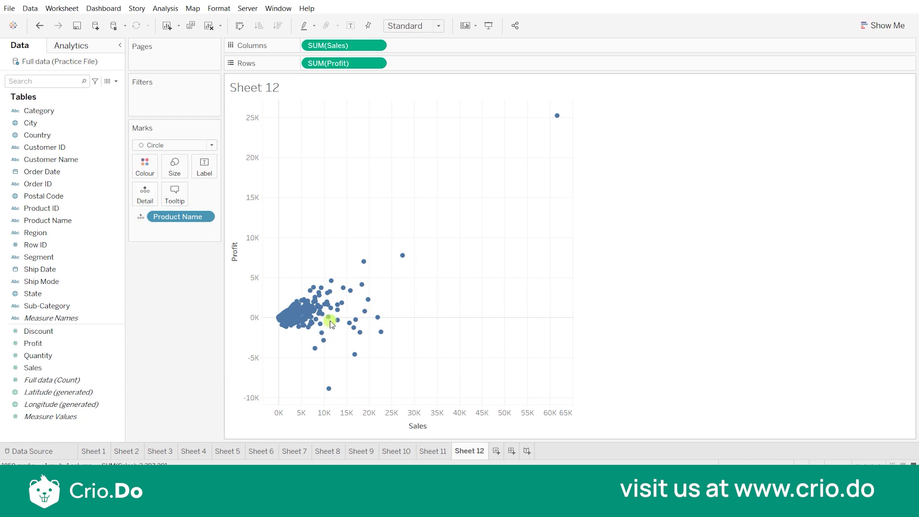
mouse_move(306, 315)
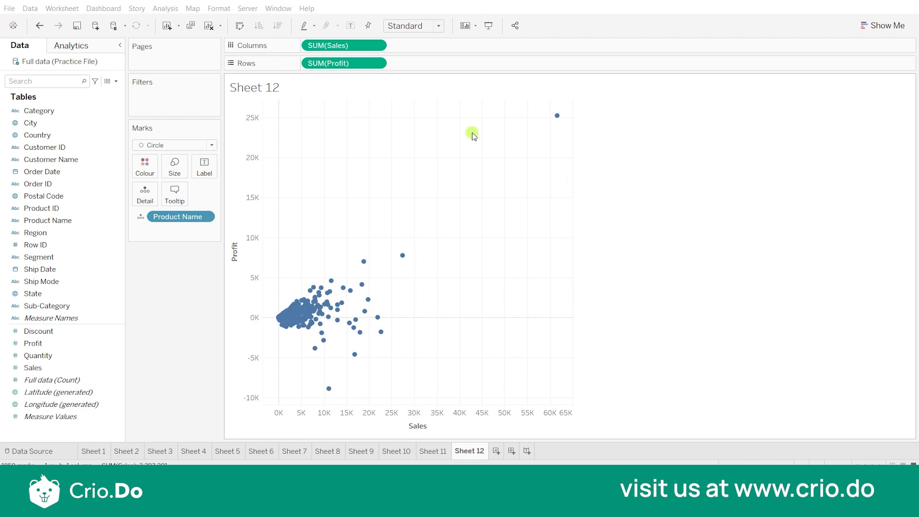
- Change the mark type to Shape and assign Ship Mode to the mark shapes
click(184, 145)
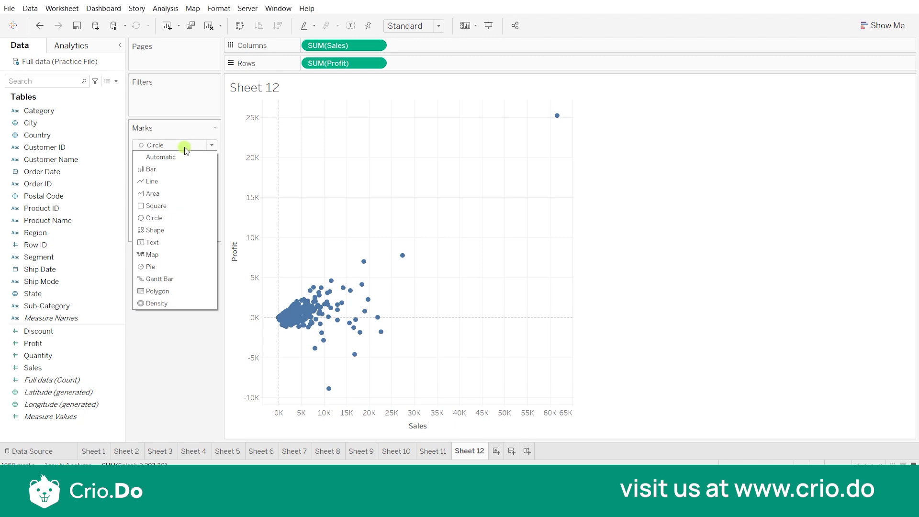
click(182, 233)
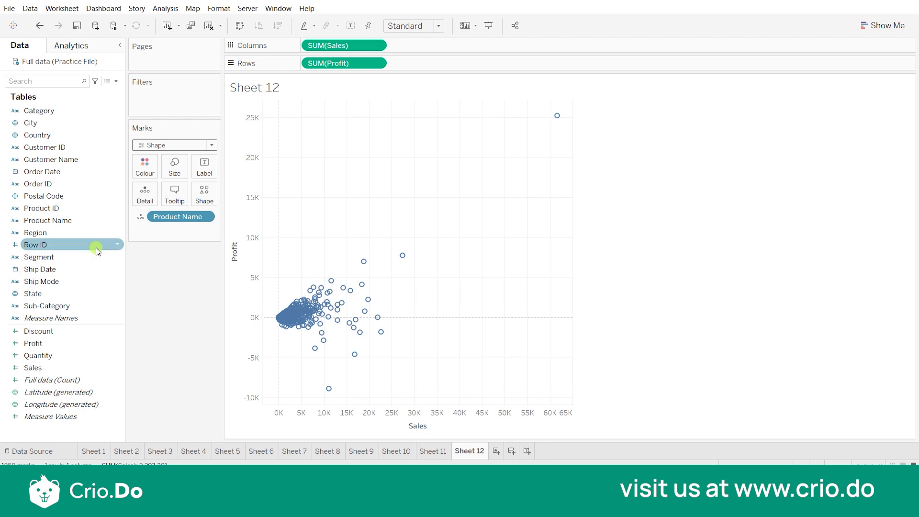
click(57, 280)
drag(56, 279, 206, 191)
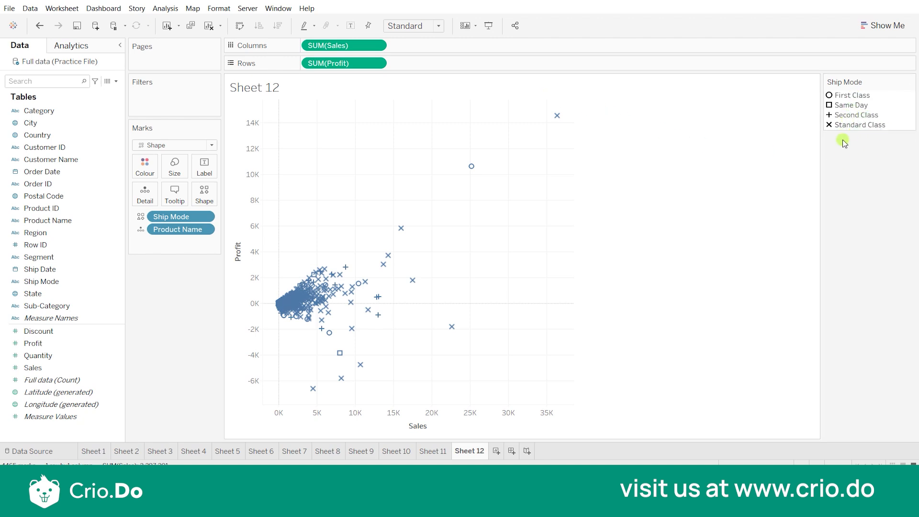
mouse_move(326, 307)
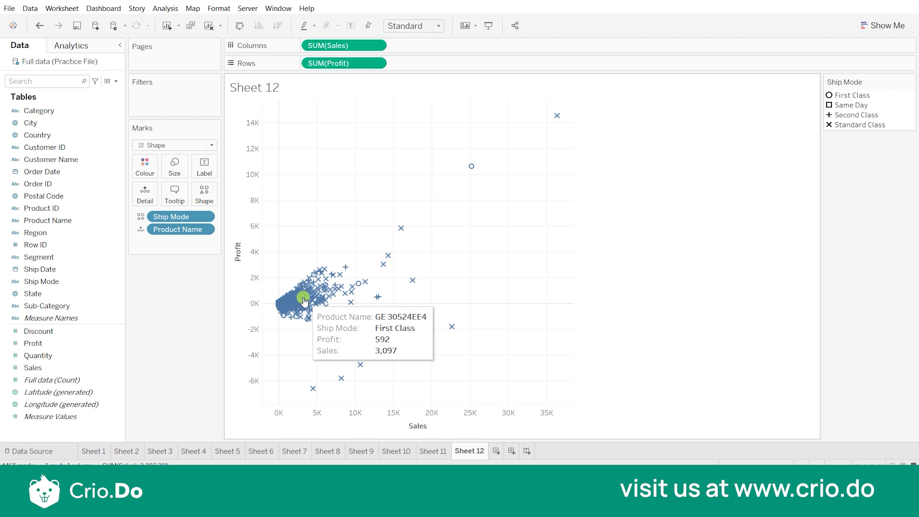
- Review the shape assignments and available shape palette for Ship Mode
click(209, 205)
click(360, 162)
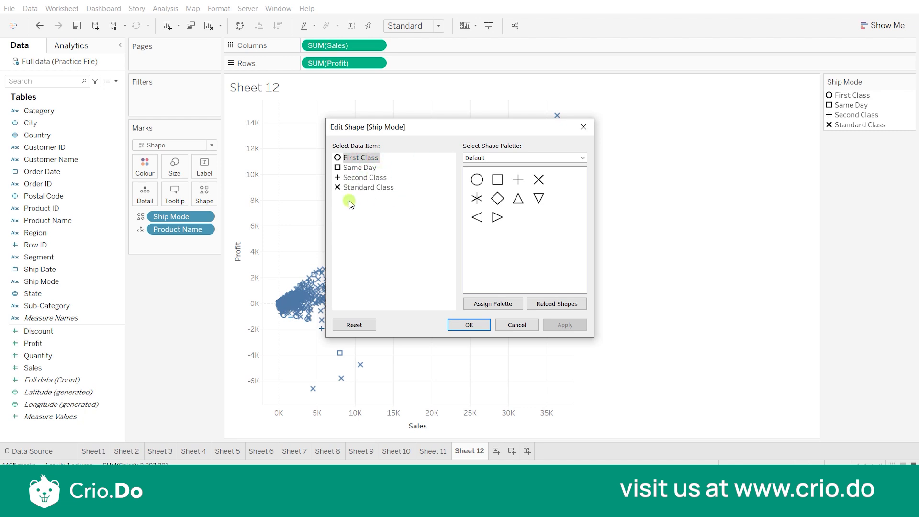
click(584, 128)
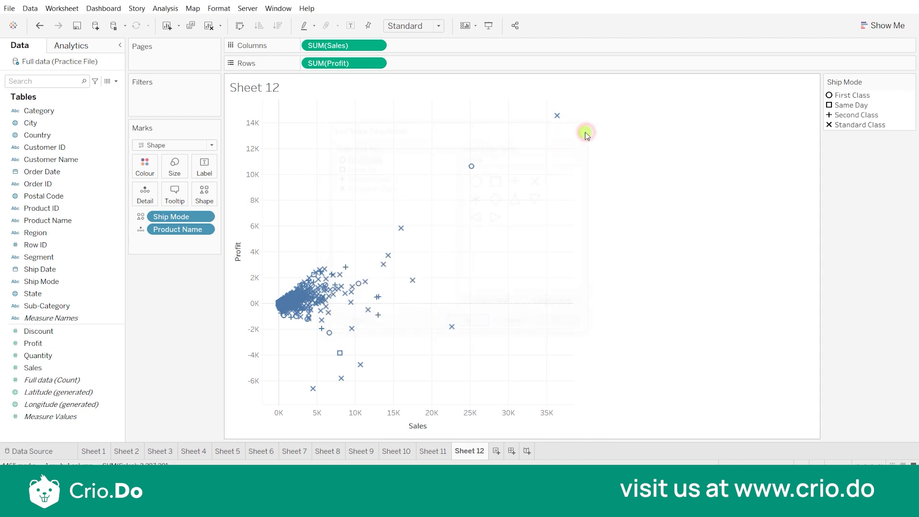
- Colour the scatter plot marks by Ship Mode
mouse_move(353, 293)
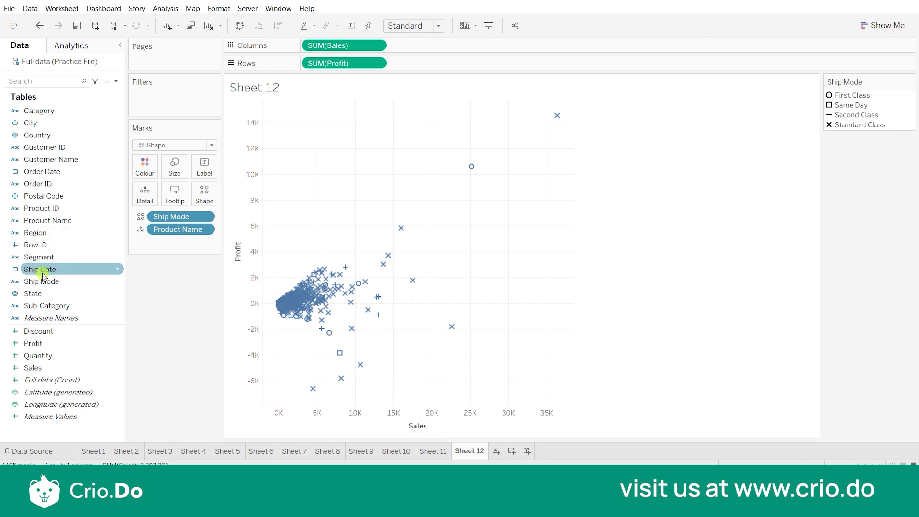
drag(44, 281, 259, 378)
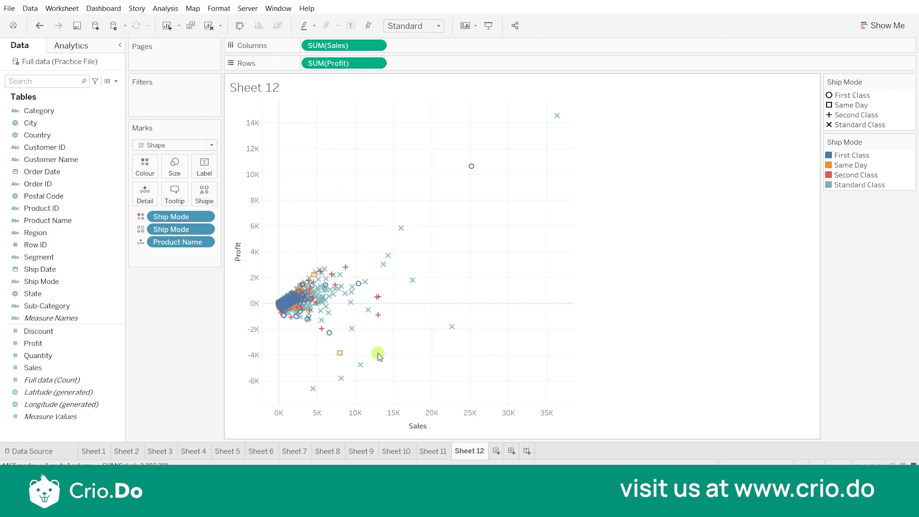
- Review the colour assignments and available colour palette for Ship Mode
mouse_move(913, 146)
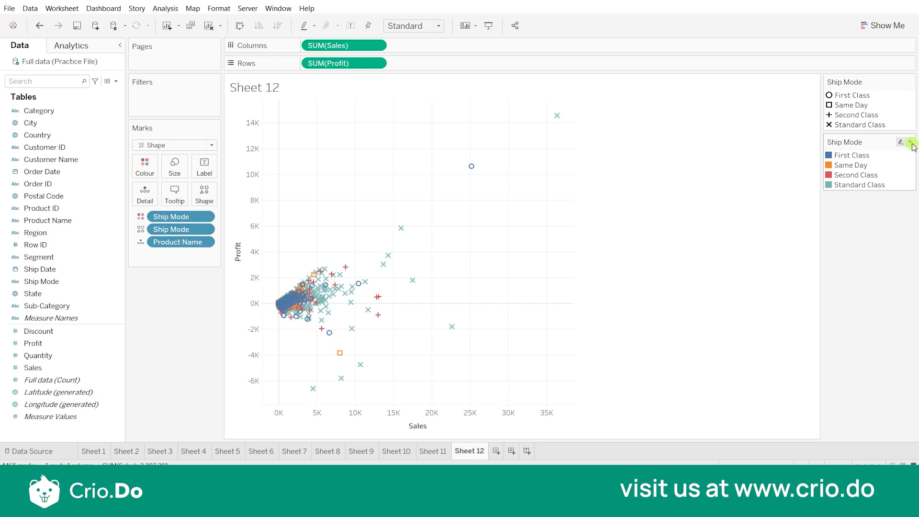
click(910, 143)
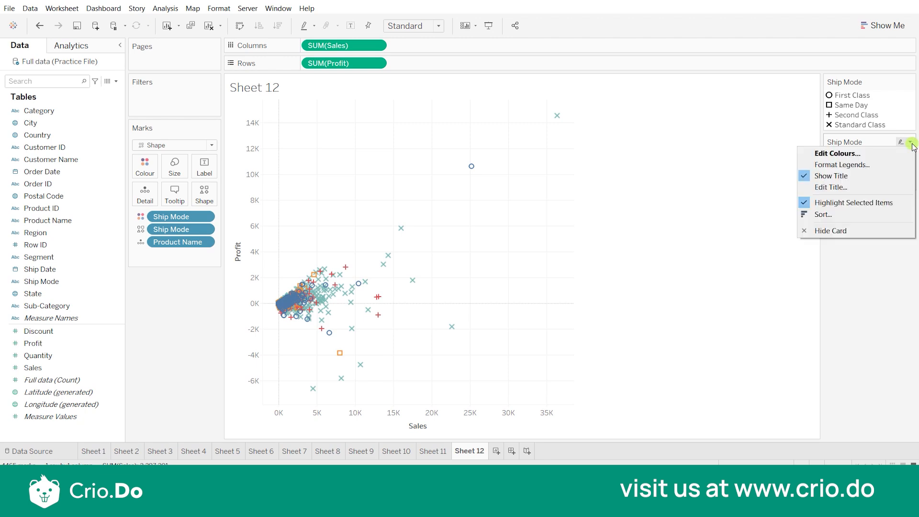
click(844, 159)
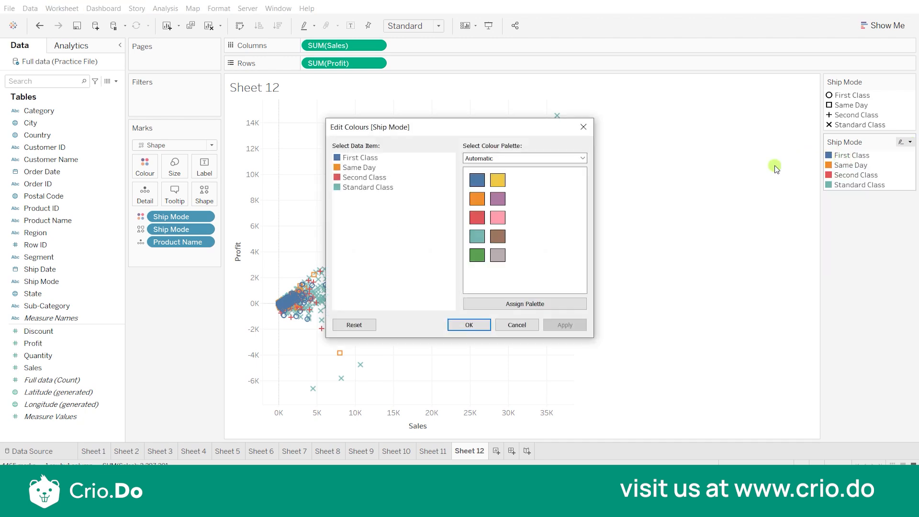
click(582, 127)
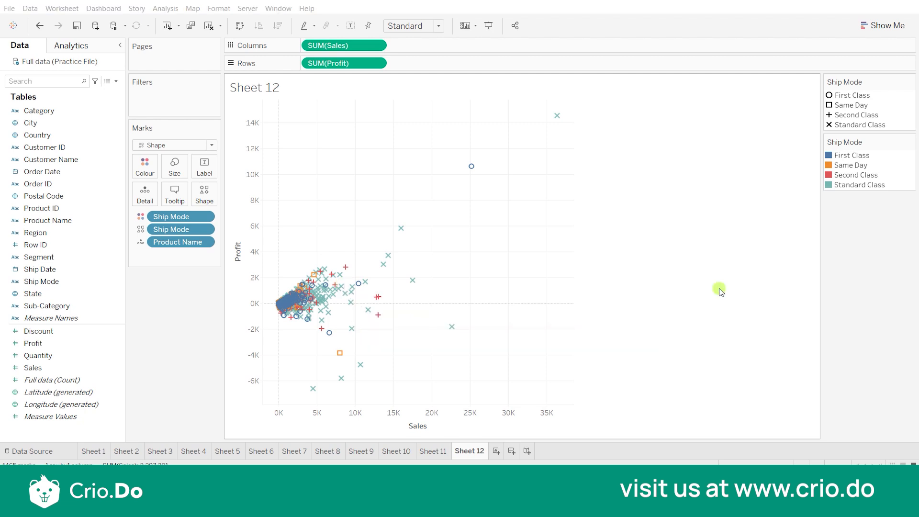
- Open the mark type choices for the scatter plot
click(212, 146)
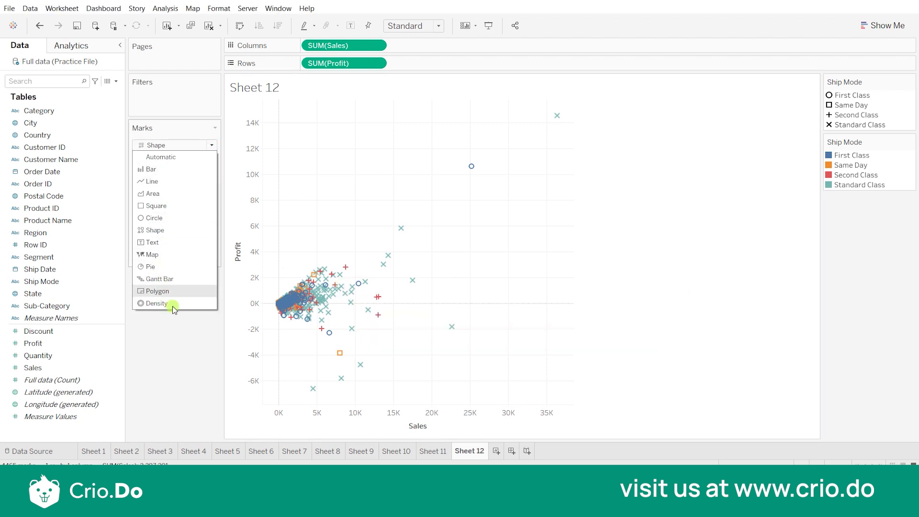